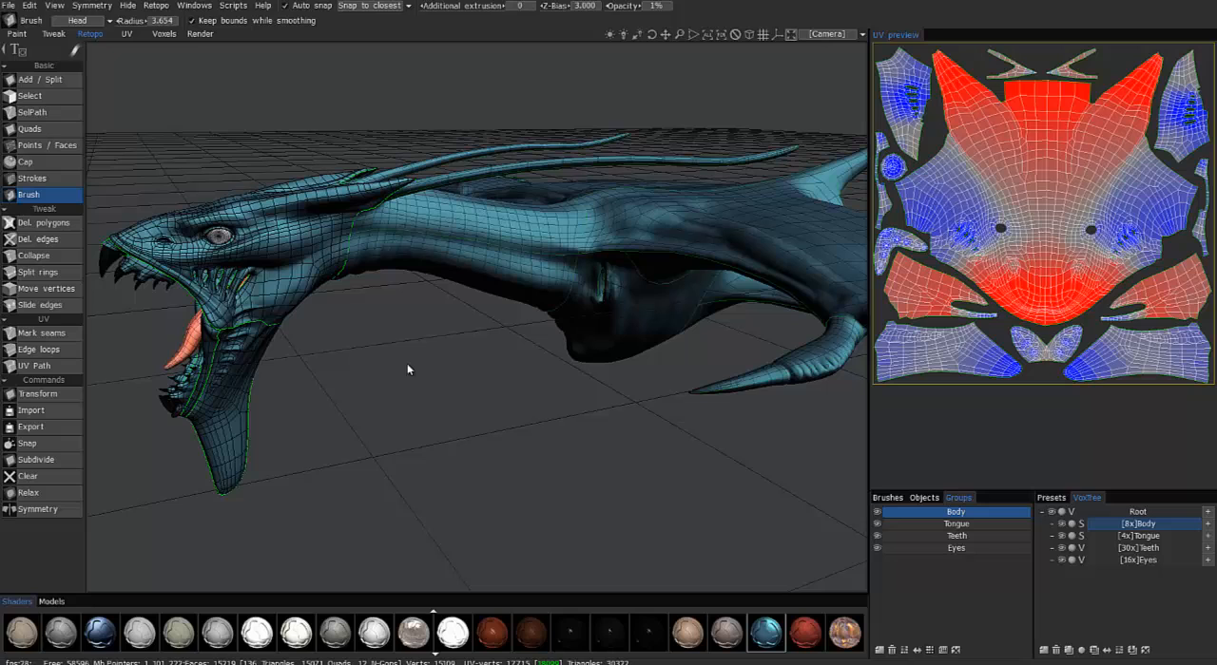
Start Merge with Ptex on the retopo mesh, accepting the existing baking scan settings and zones
{"action": "left_click", "coordinate": [155, 4]}
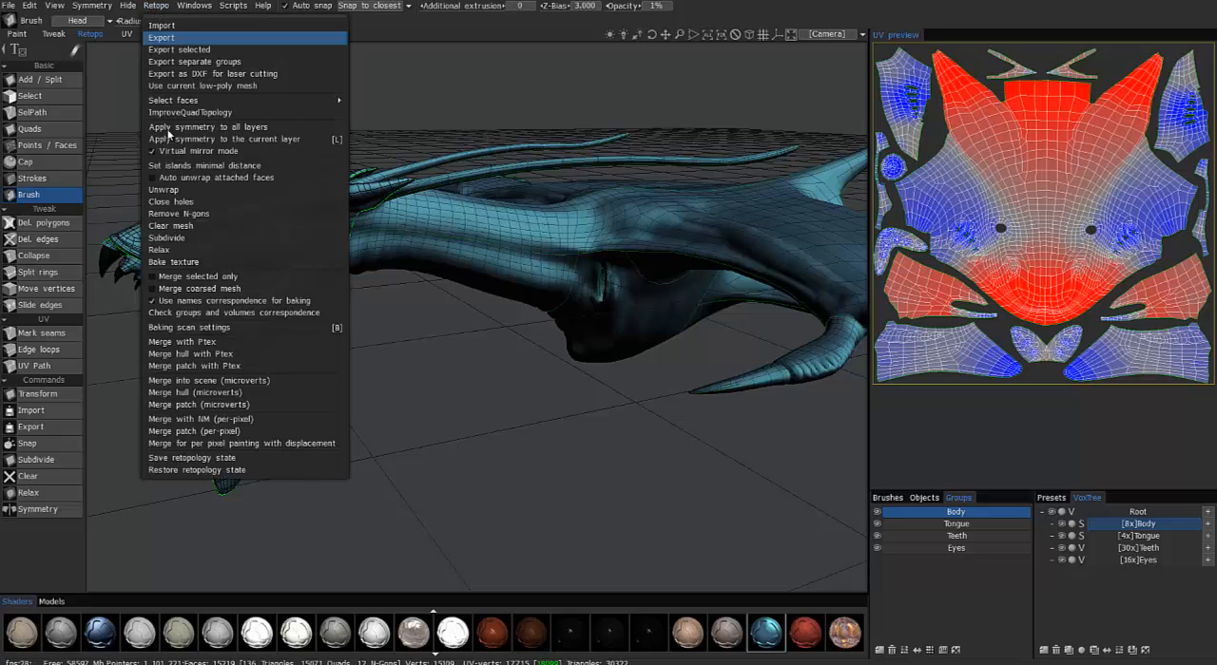
{"action": "left_click", "coordinate": [238, 345]}
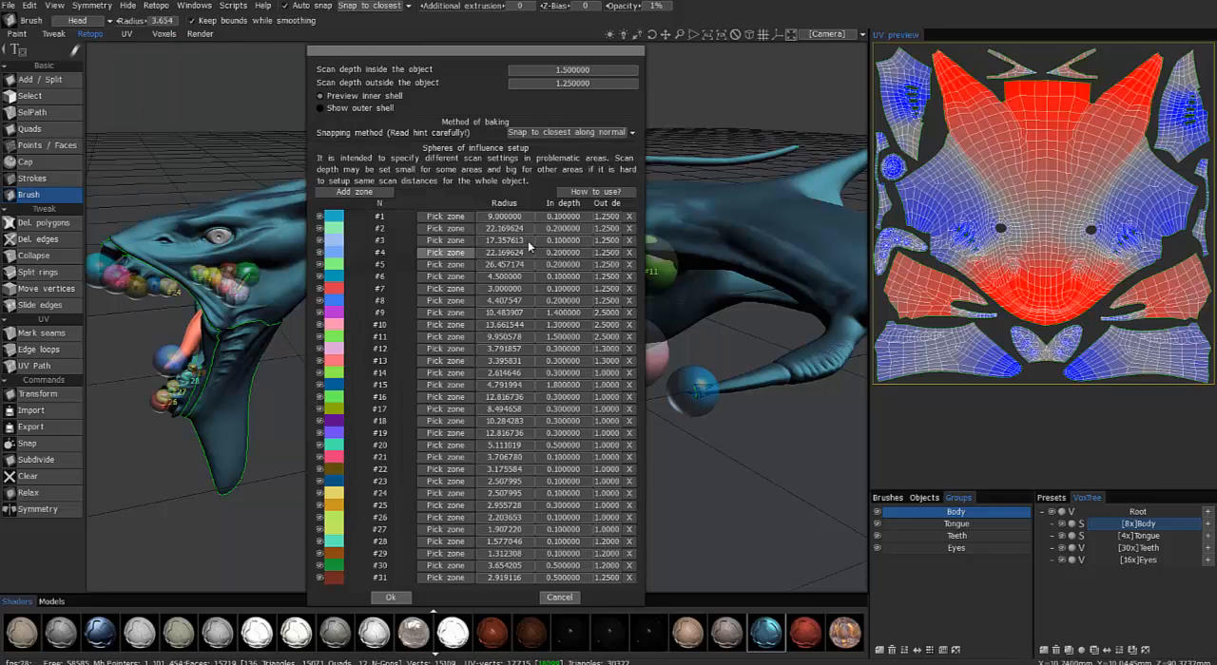
{"action": "left_click", "coordinate": [392, 598]}
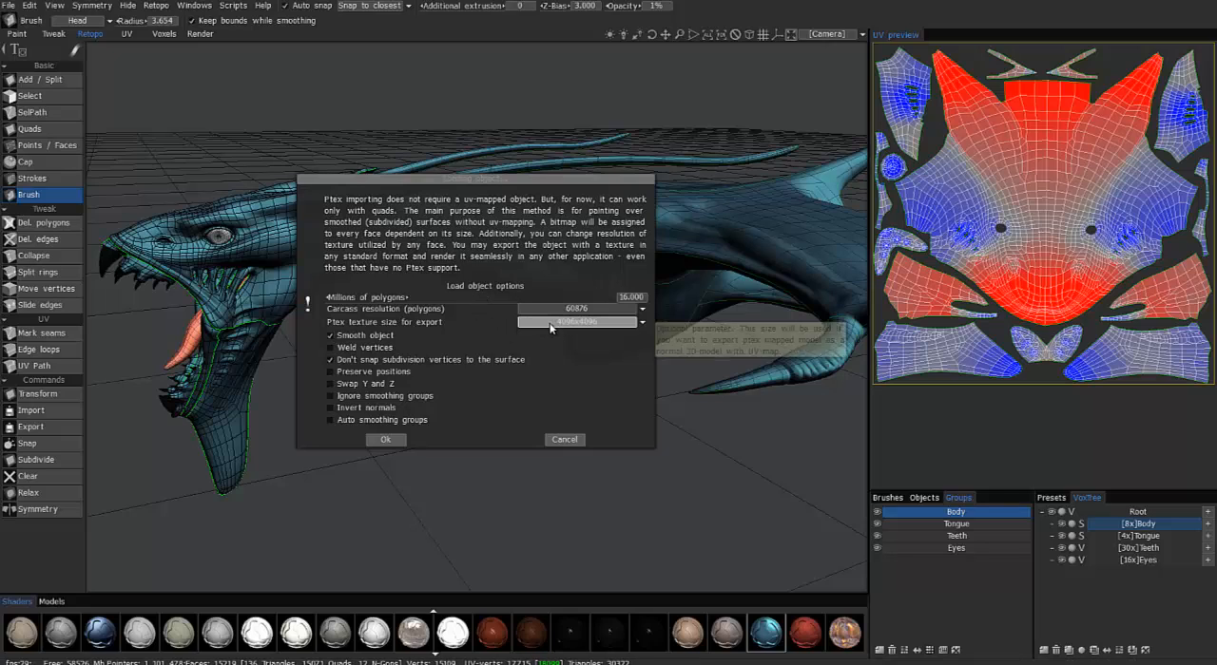
Set the Ptex object to 16 million polygons with a 4096x4096 export texture size, and run the merge
{"action": "left_click", "coordinate": [618, 298]}
{"action": "key", "text": "Return"}
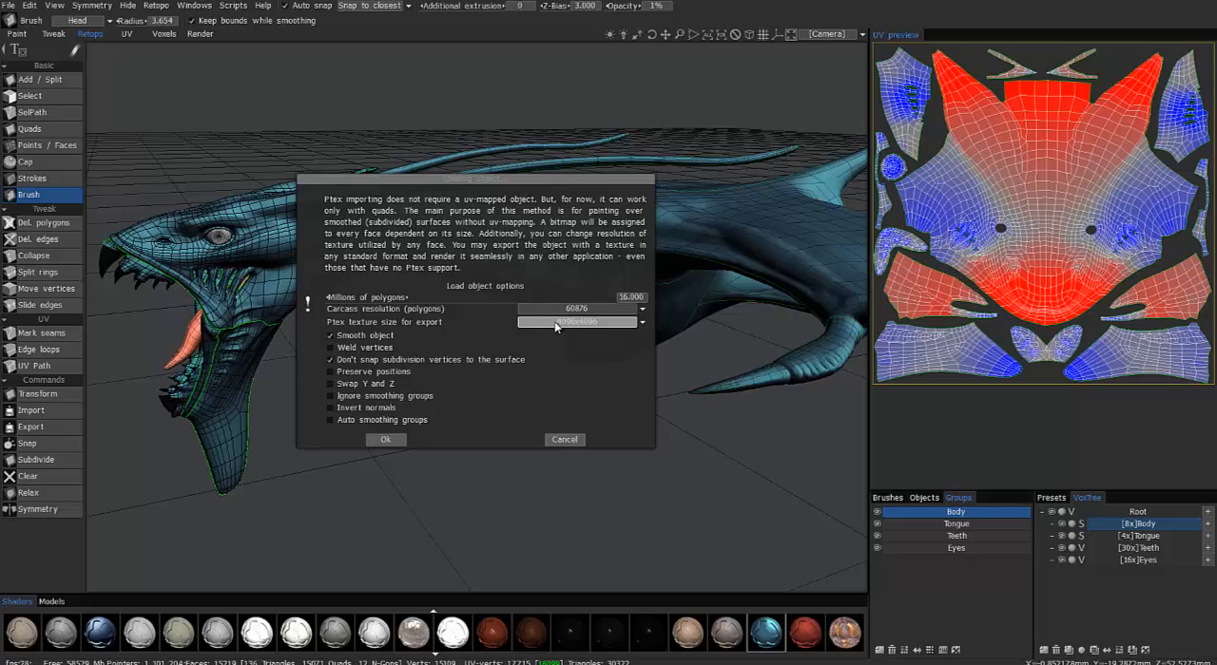
{"action": "left_click", "coordinate": [554, 324]}
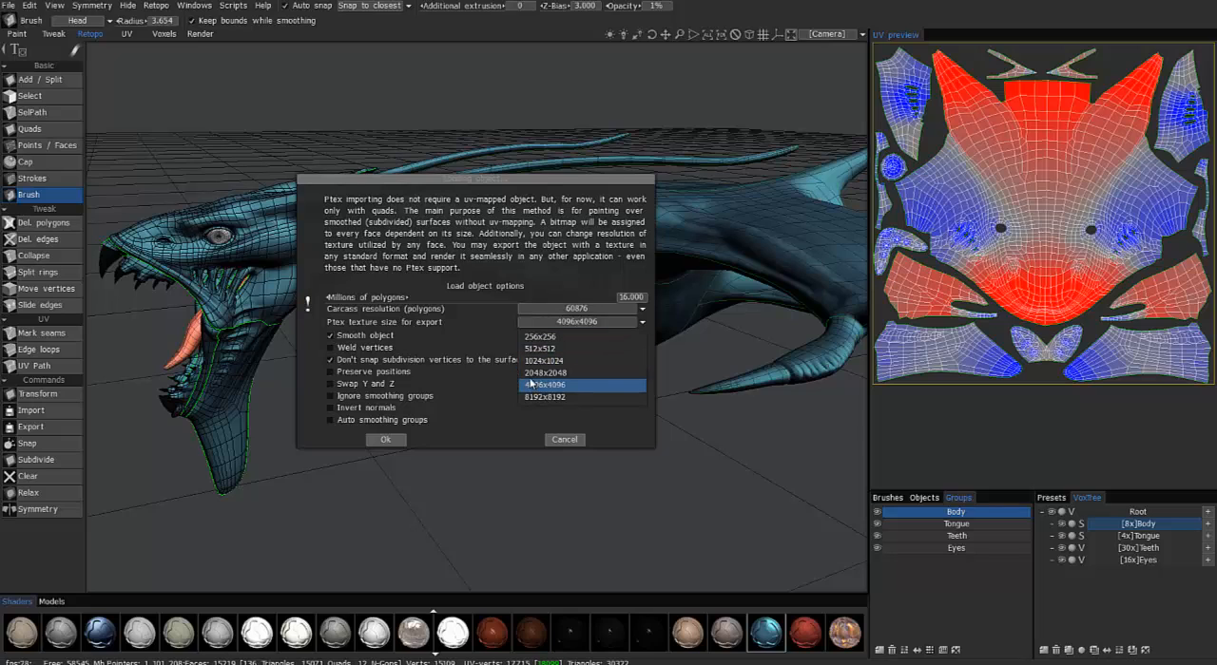
{"action": "left_click", "coordinate": [532, 384]}
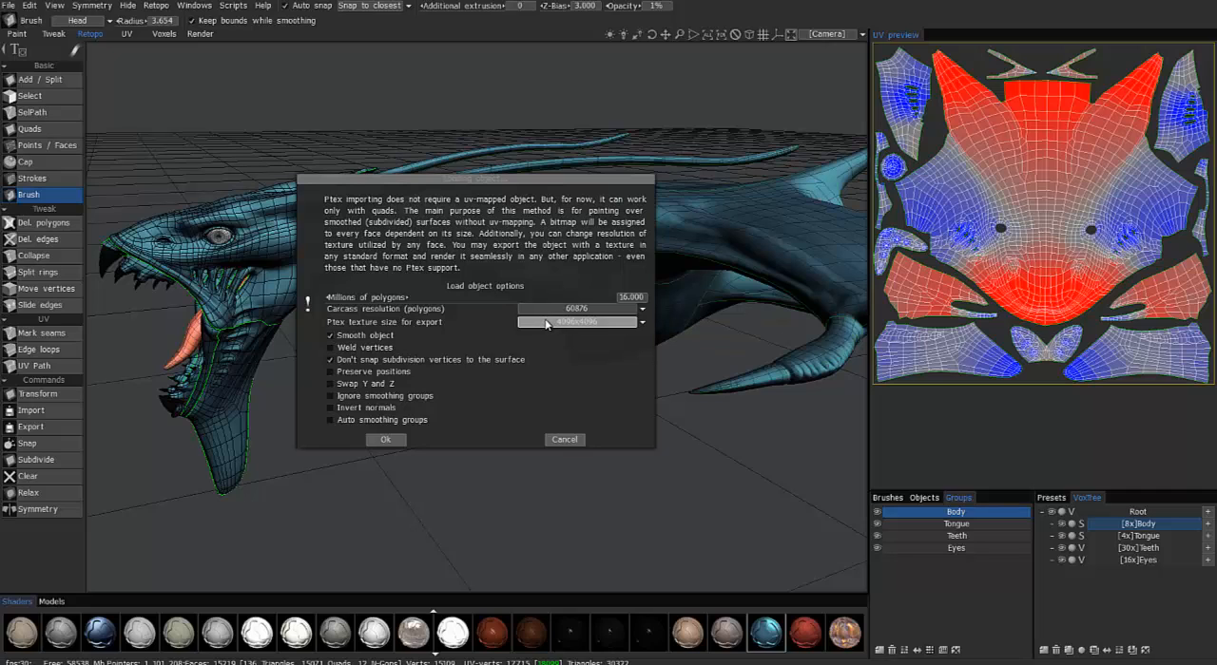
{"action": "left_click", "coordinate": [395, 438]}
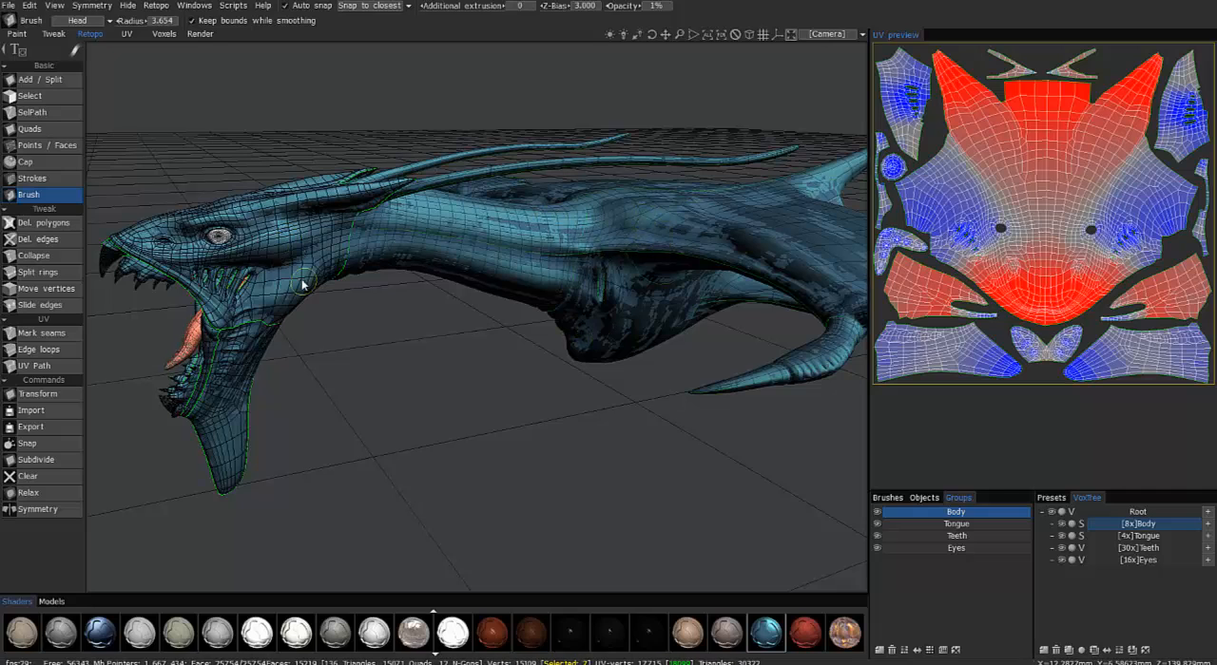
Switch to the Paint workspace and hide the Root volume in the voxel tree, leaving only the baked paint mesh
{"action": "left_click", "coordinate": [16, 33]}
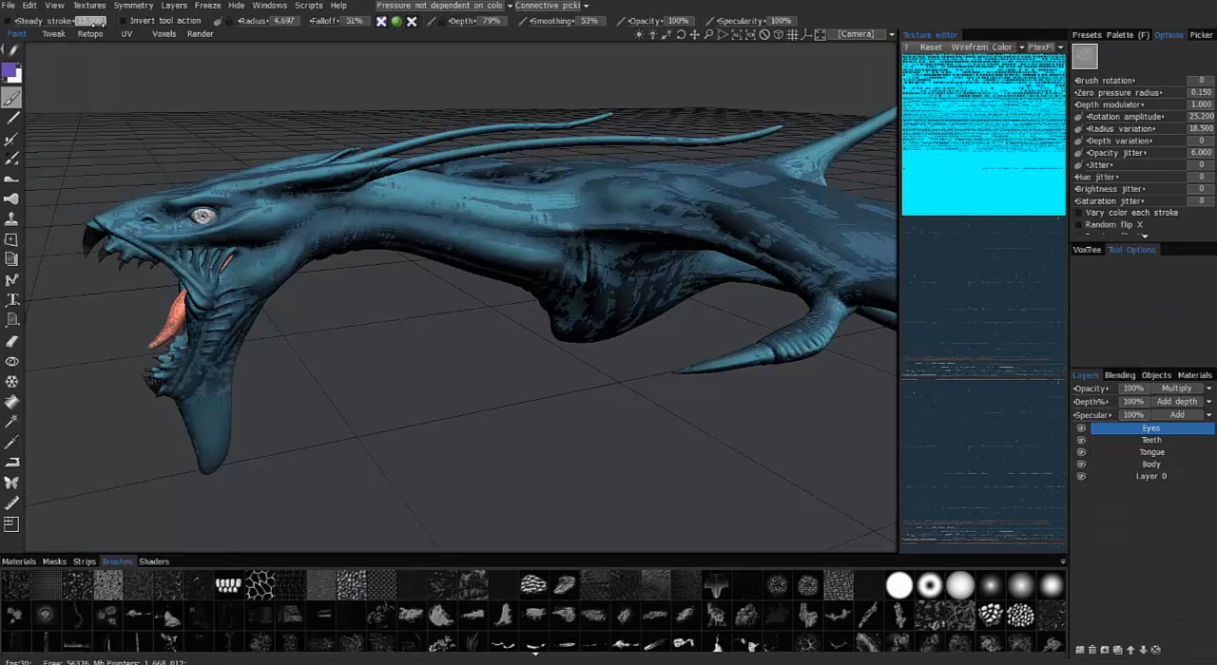
{"action": "left_click", "coordinate": [1088, 251]}
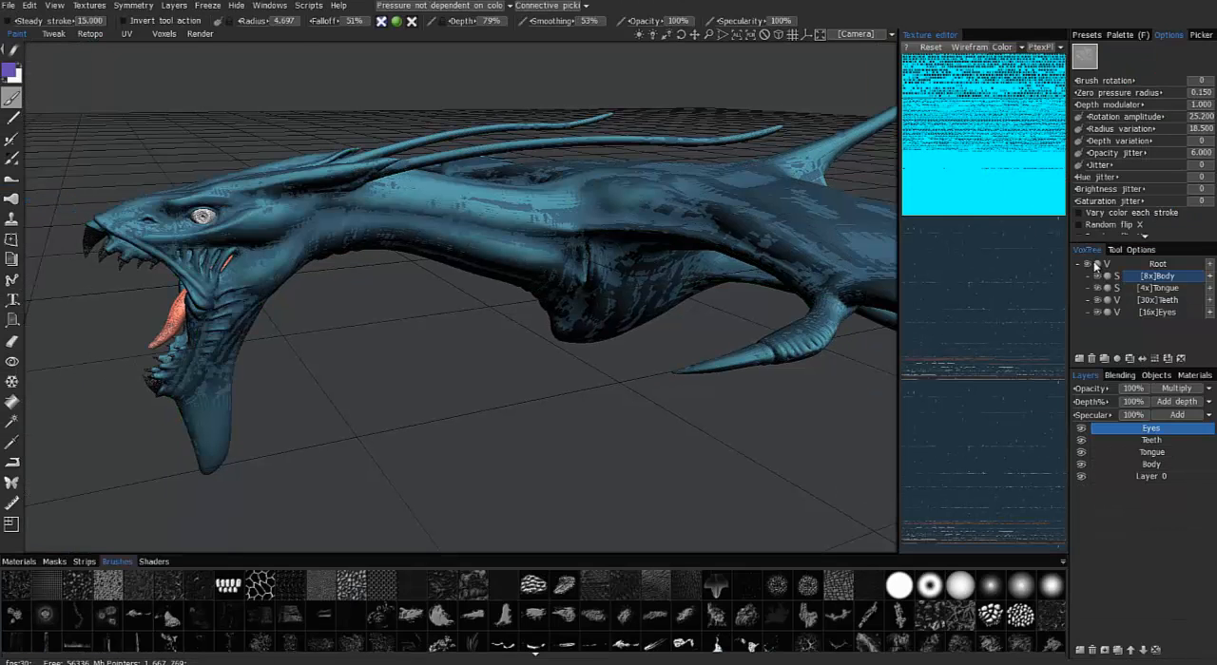
{"action": "left_click", "coordinate": [1089, 266]}
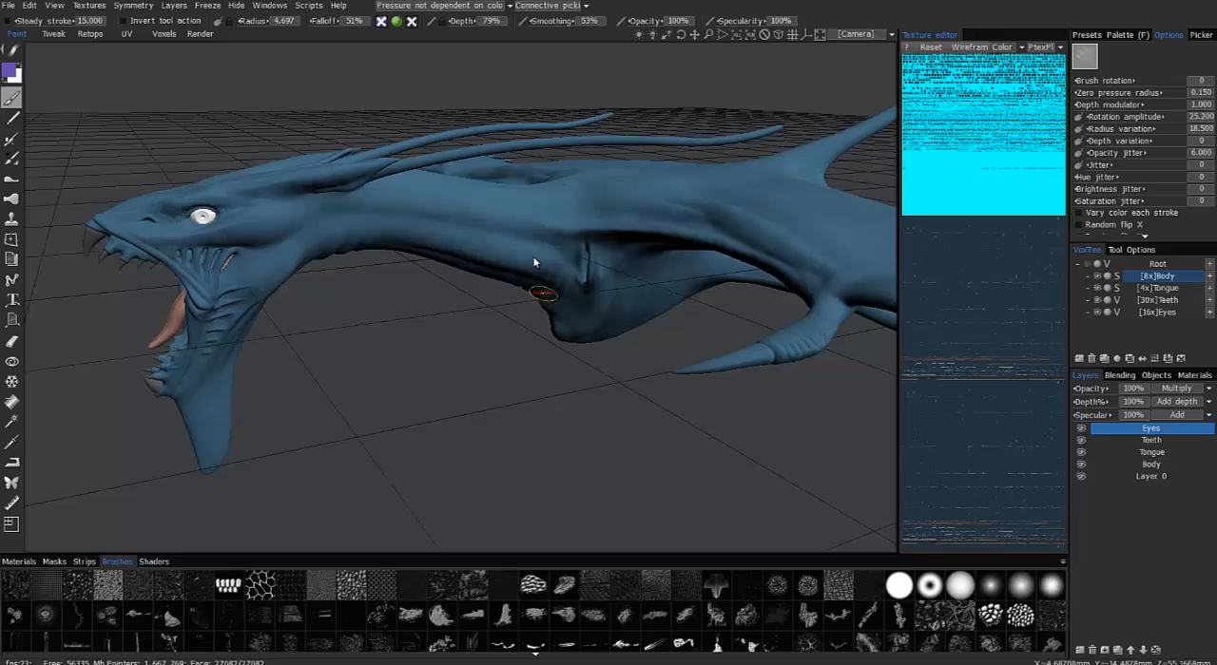
{"action": "left_click_drag", "start_coordinate": [499, 308], "coordinate": [567, 267], "text": "alt"}
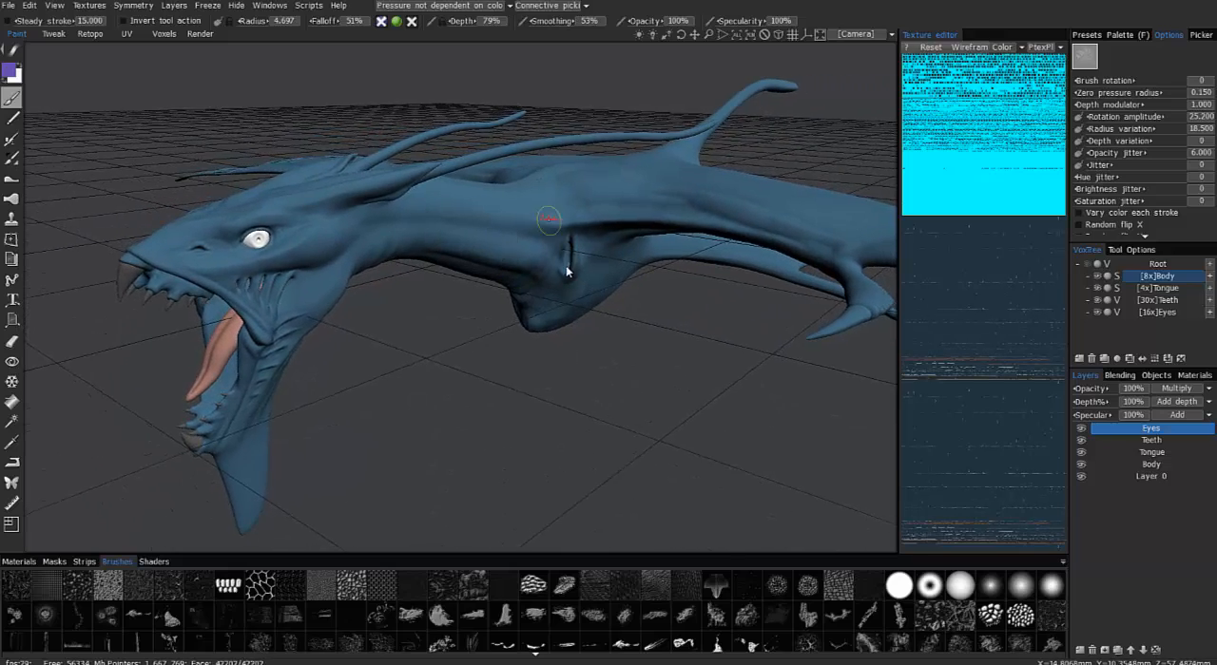
{"action": "right_click_drag", "start_coordinate": [567, 267], "coordinate": [609, 336], "text": "alt"}
Widen the texture editor and toggle its wireframe off and back on to examine the Ptex layout
{"action": "left_click_drag", "start_coordinate": [610, 336], "coordinate": [701, 257], "text": "alt"}
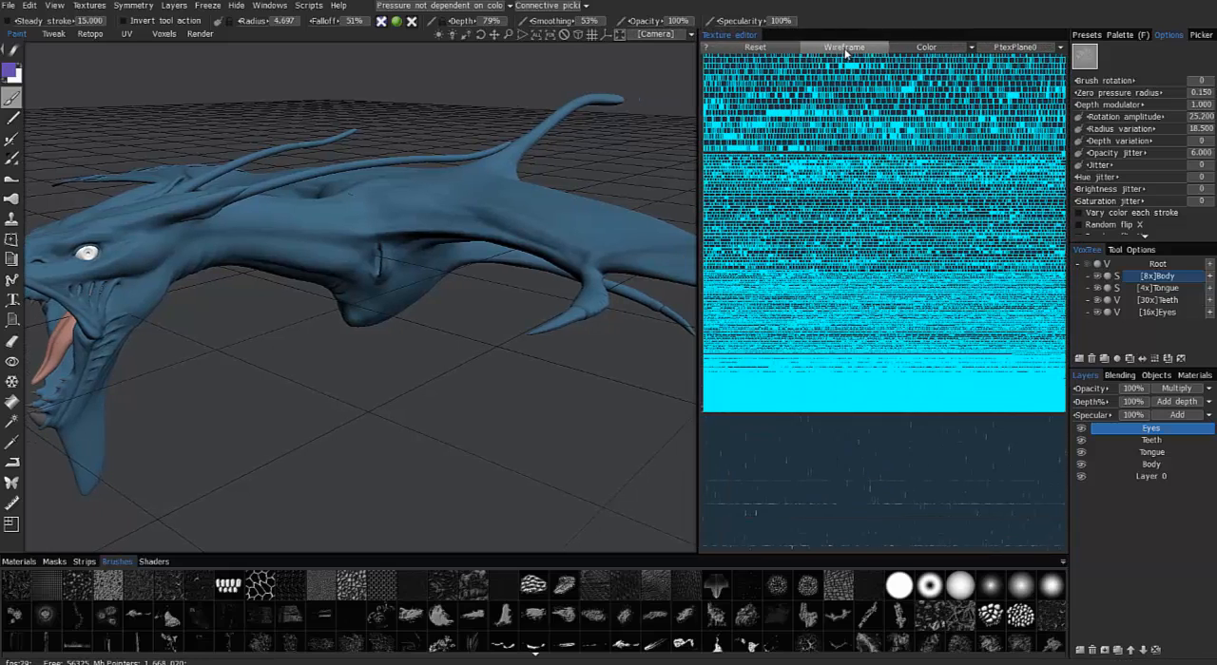
{"action": "left_click", "coordinate": [845, 49]}
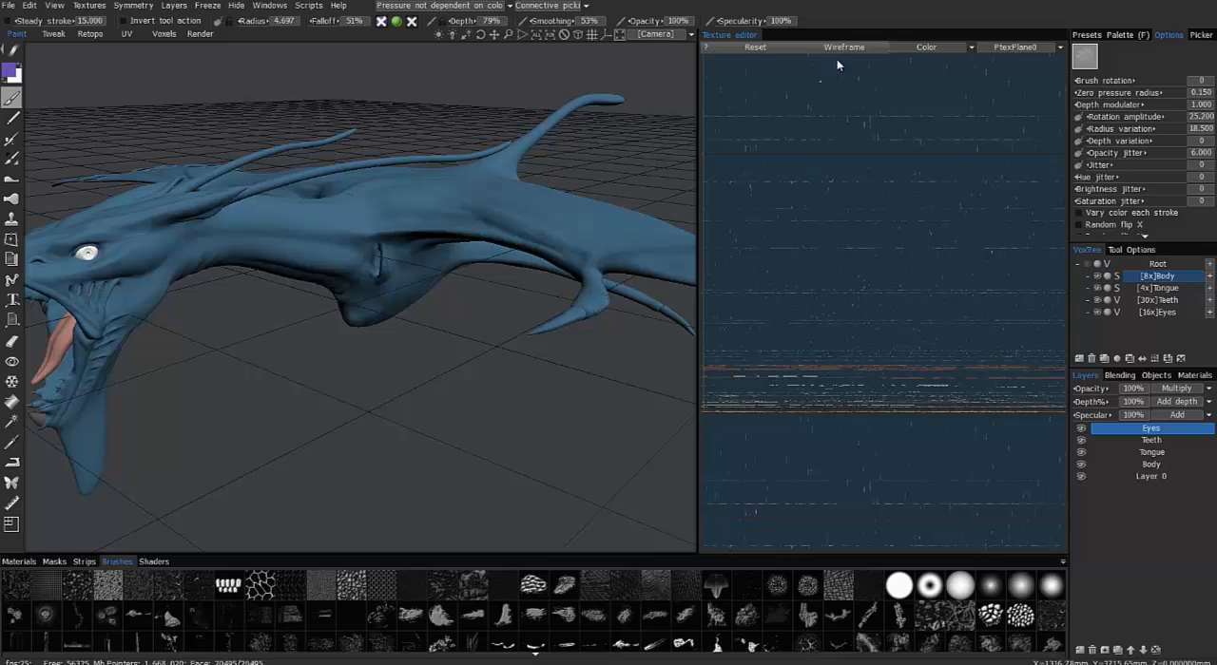
{"action": "left_click", "coordinate": [852, 53]}
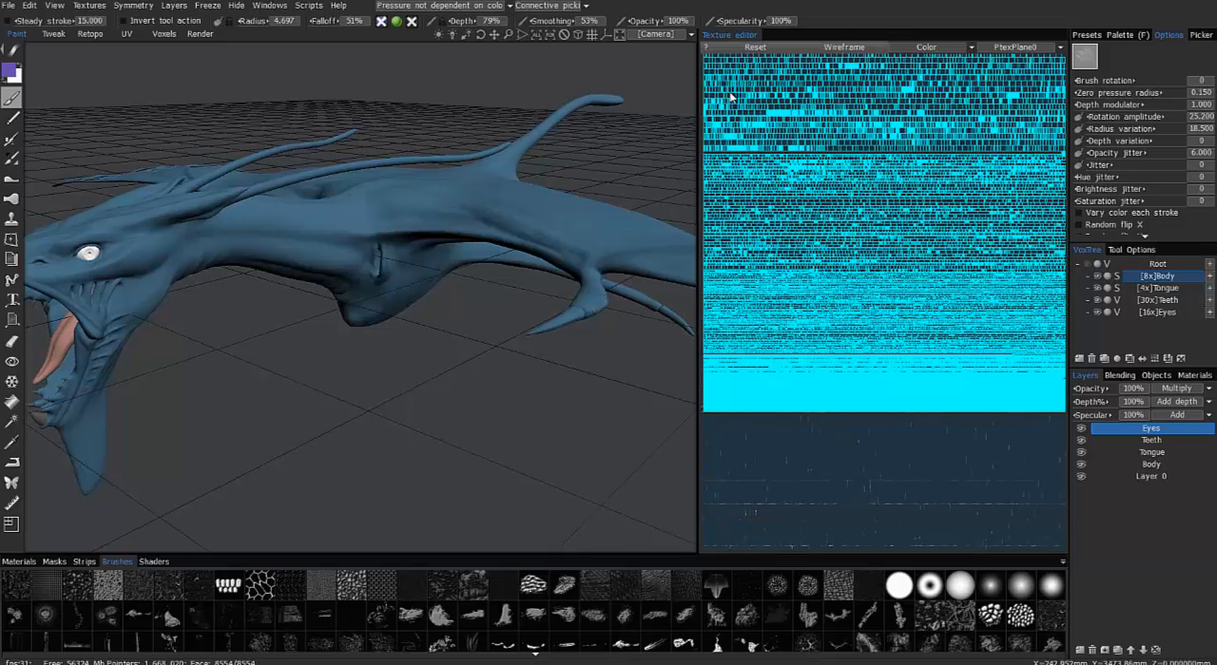
{"action": "middle_click_drag", "start_coordinate": [380, 279], "coordinate": [666, 267]}
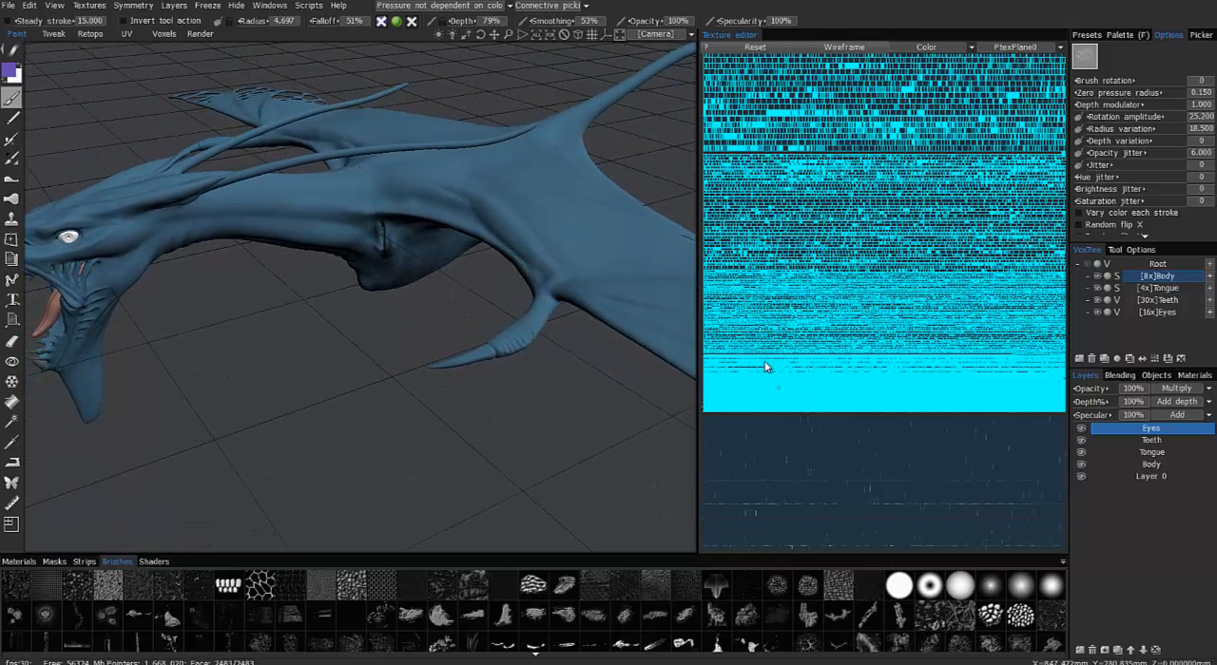
{"action": "middle_click_drag", "start_coordinate": [641, 263], "coordinate": [326, 210]}
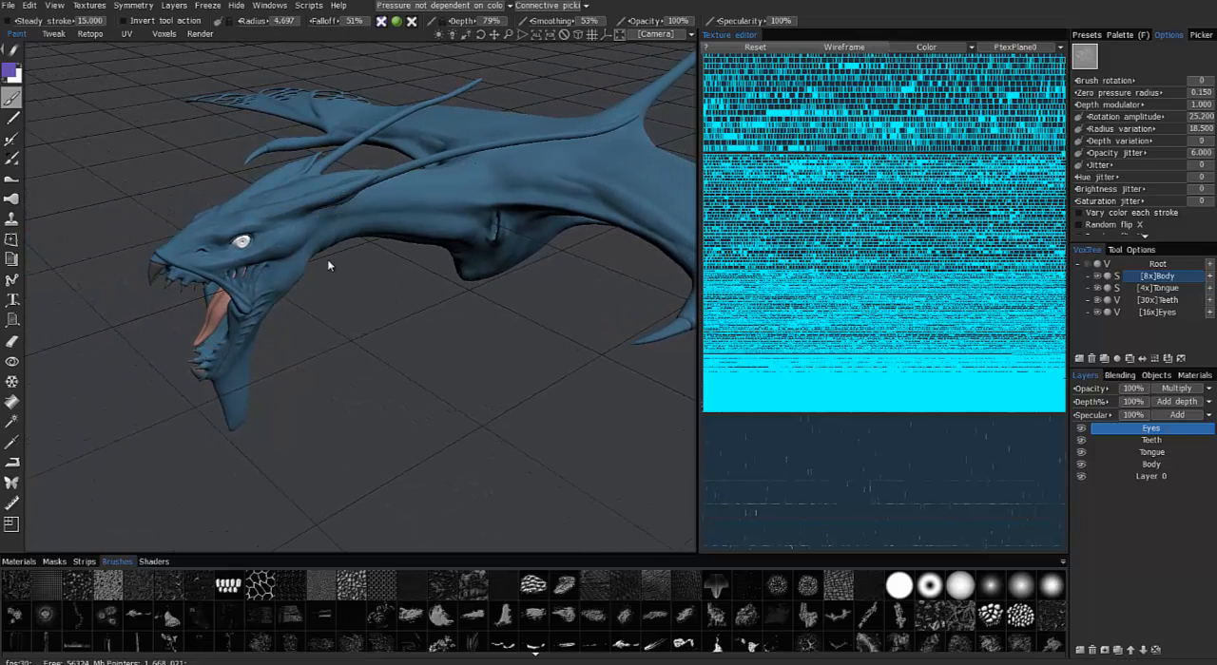
Display the wireframe on the model and hide the Tongue, Teeth and Eyes objects
{"action": "key", "text": "w"}
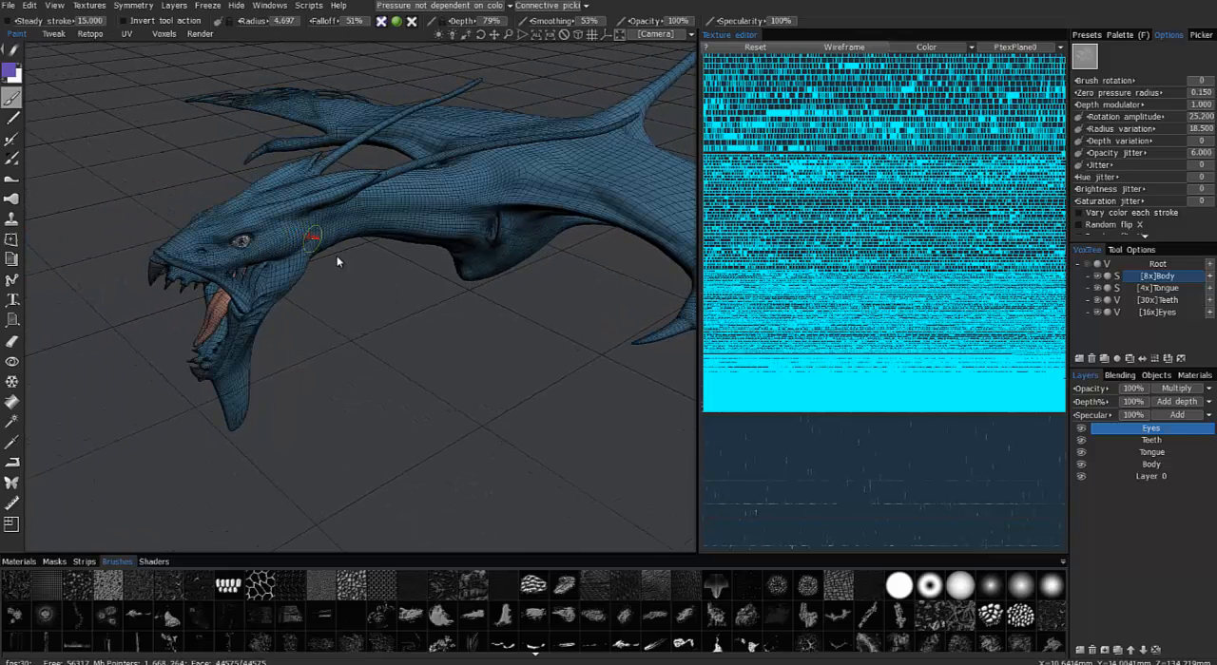
{"action": "middle_click_drag", "start_coordinate": [439, 309], "coordinate": [487, 321]}
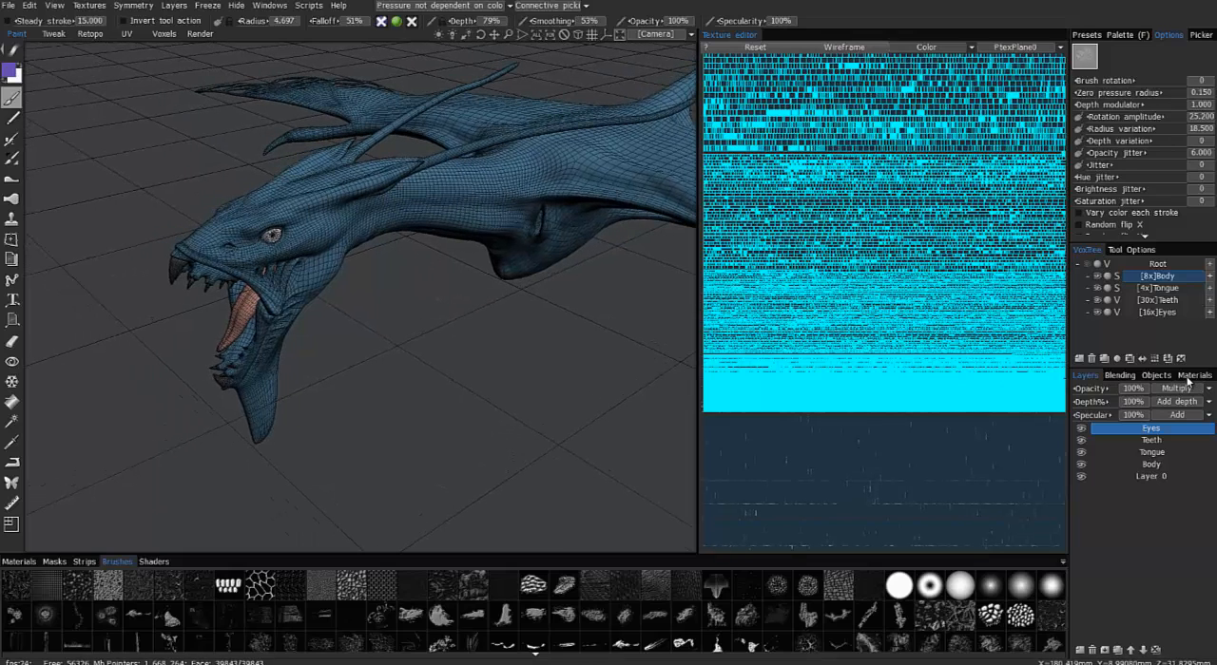
{"action": "left_click", "coordinate": [1156, 375]}
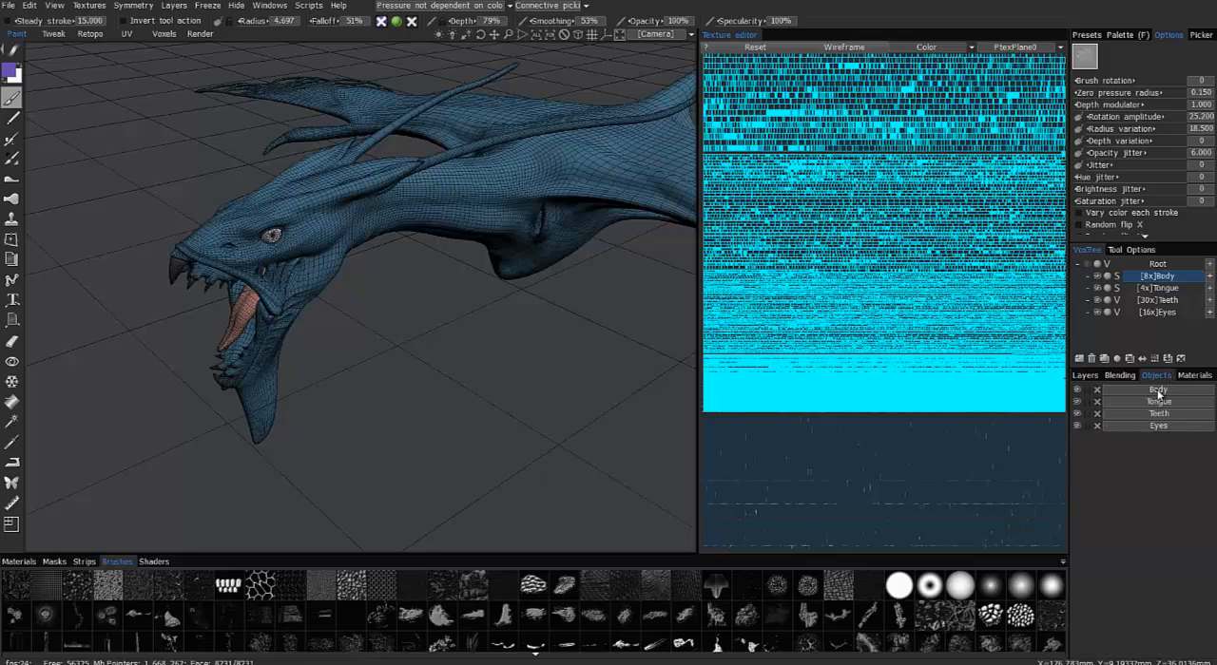
{"action": "left_click", "coordinate": [1078, 402]}
{"action": "left_click", "coordinate": [1078, 415]}
{"action": "left_click", "coordinate": [1078, 426]}
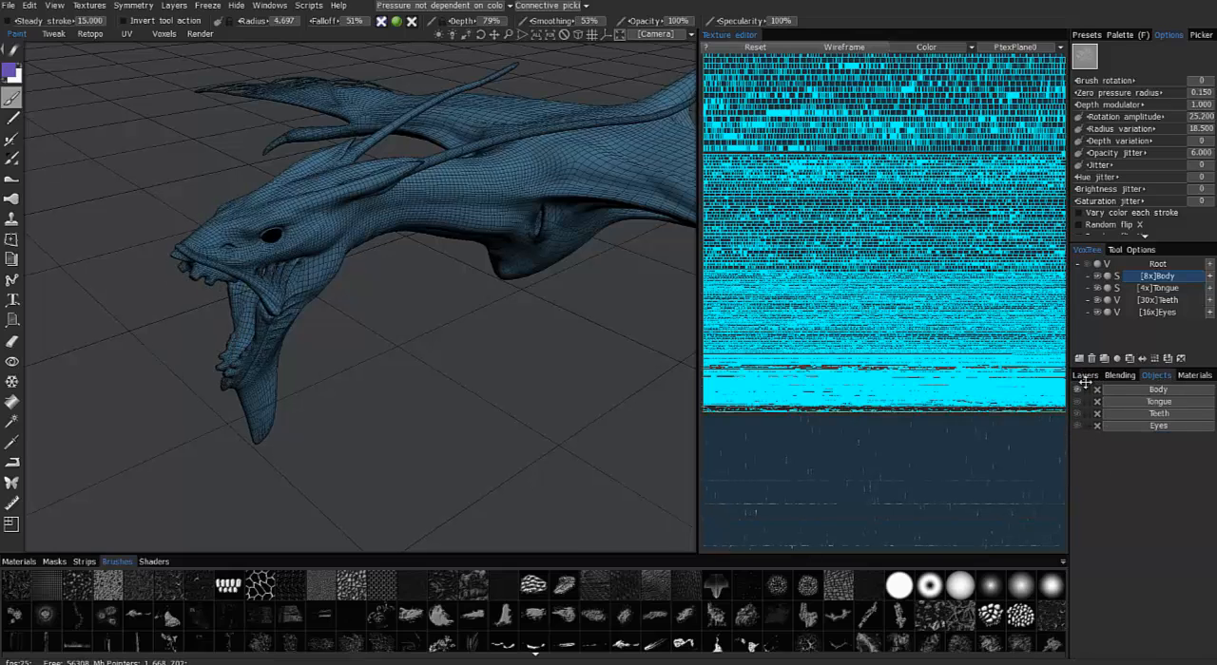
Add a new paint layer above the Eyes layer
{"action": "left_click_drag", "start_coordinate": [505, 318], "coordinate": [613, 302]}
{"action": "scroll", "coordinate": [544, 341], "scroll_direction": "up", "scroll_amount": 5}
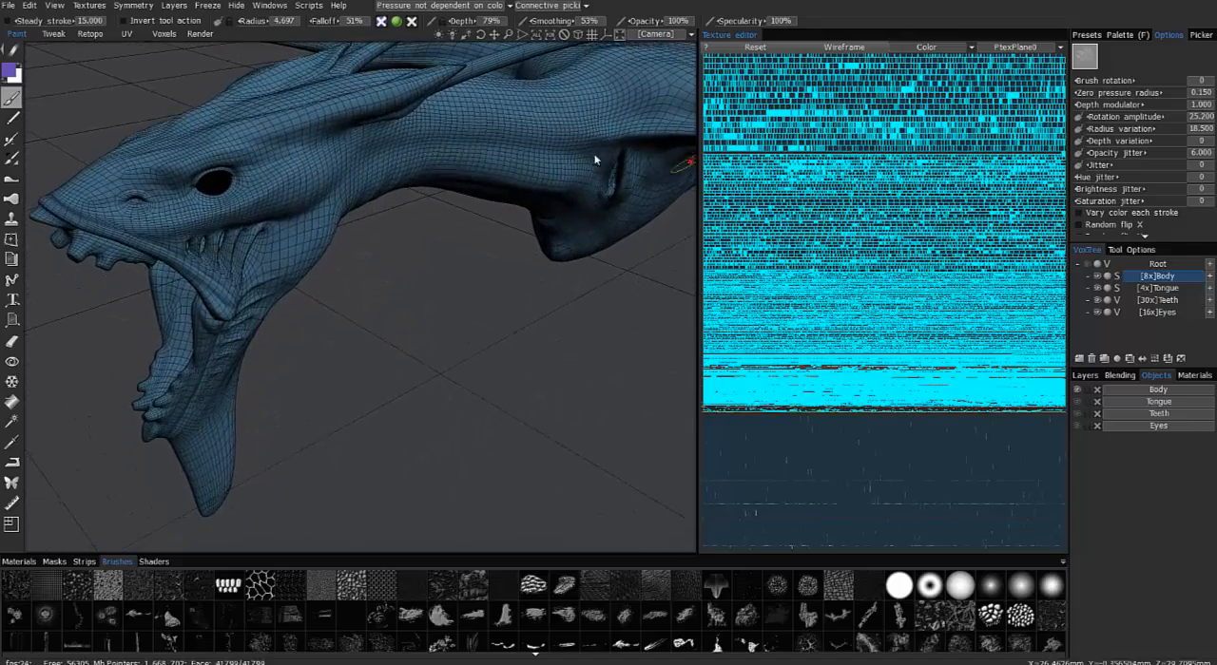
{"action": "left_click_drag", "start_coordinate": [595, 160], "coordinate": [440, 146]}
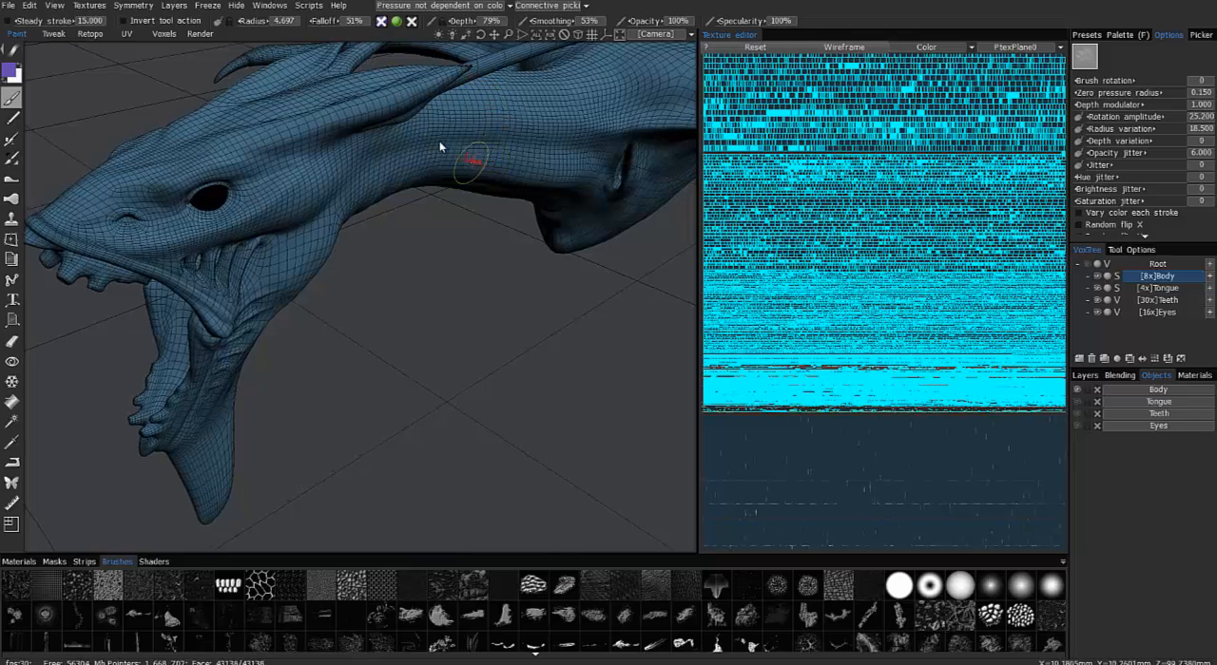
{"action": "left_click", "coordinate": [1087, 376]}
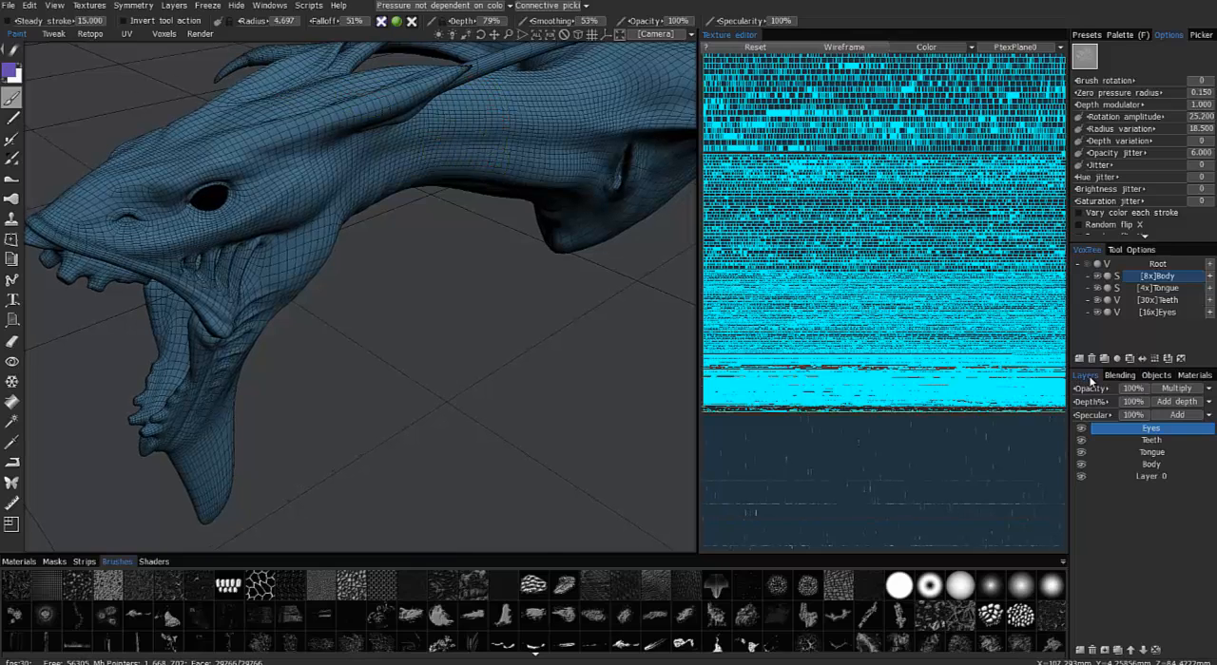
{"action": "left_click", "coordinate": [1079, 651]}
Choose a soft round brush alpha and change the paint colour to blue
{"action": "mouse_move", "coordinate": [433, 197]}
{"action": "left_mouse_down"}
{"action": "mouse_move", "coordinate": [367, 196]}
{"action": "mouse_move", "coordinate": [392, 241]}
{"action": "mouse_move", "coordinate": [381, 196]}
{"action": "mouse_move", "coordinate": [394, 294]}
{"action": "left_mouse_up"}
{"action": "left_click", "coordinate": [1049, 591]}
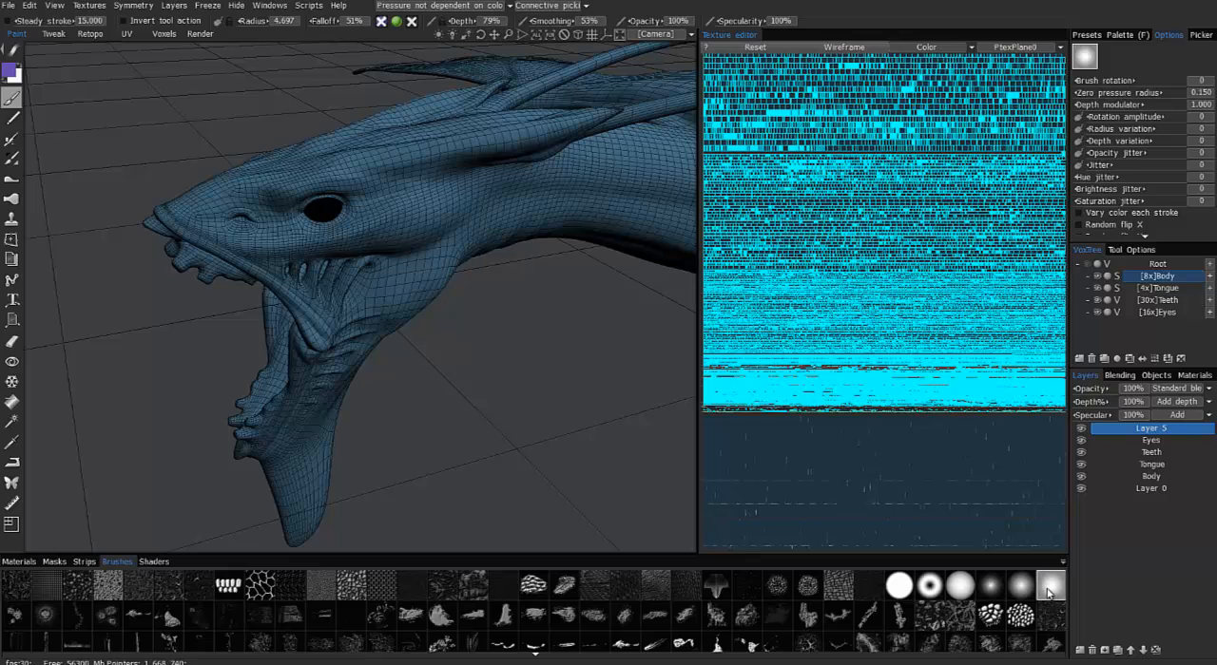
{"action": "left_click", "coordinate": [14, 74]}
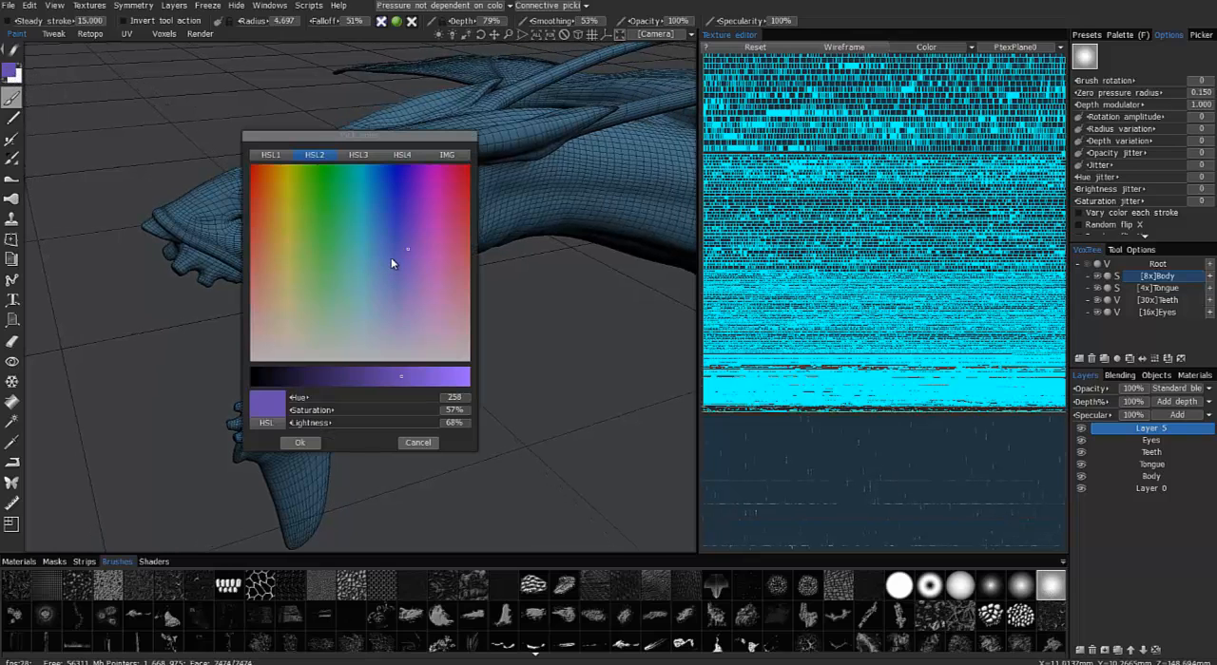
{"action": "left_click", "coordinate": [302, 443]}
{"action": "mouse_move", "coordinate": [271, 388]}
{"action": "middle_mouse_down"}
{"action": "mouse_move", "coordinate": [339, 222]}
{"action": "mouse_move", "coordinate": [274, 361]}
{"action": "mouse_move", "coordinate": [294, 324]}
{"action": "mouse_move", "coordinate": [280, 250]}
{"action": "mouse_move", "coordinate": [348, 355]}
{"action": "mouse_move", "coordinate": [351, 578]}
{"action": "middle_mouse_up"}
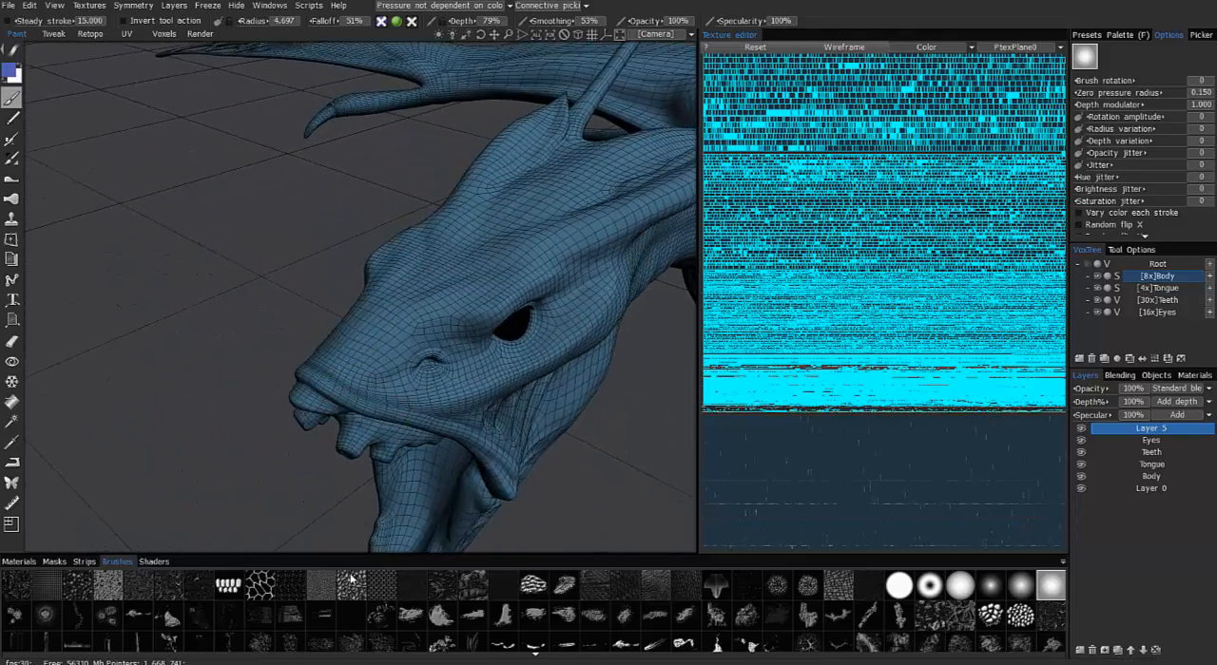
Choose the grainy texture brush alpha and change the stroke drawing mode for painting on the head
{"action": "left_click", "coordinate": [106, 586]}
{"action": "scroll", "coordinate": [414, 311], "scroll_direction": "up", "scroll_amount": 3}
{"action": "middle_click_drag", "start_coordinate": [480, 305], "coordinate": [475, 326]}
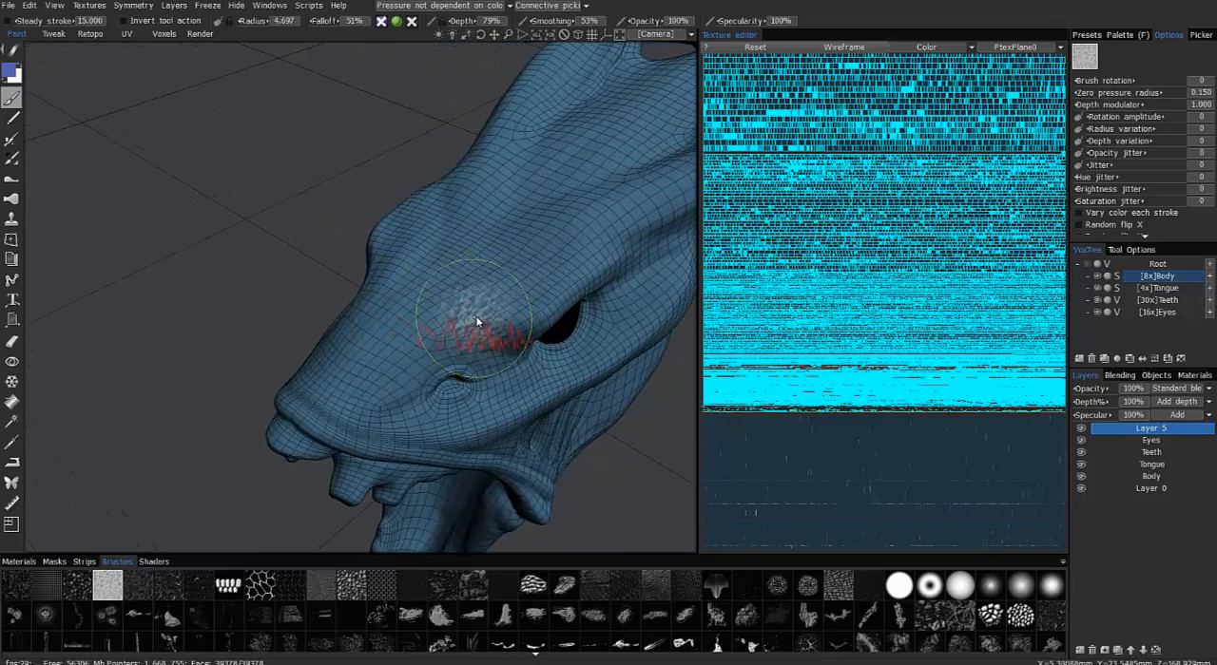
{"action": "mouse_move", "coordinate": [454, 219]}
{"action": "middle_mouse_down"}
{"action": "mouse_move", "coordinate": [472, 334]}
{"action": "mouse_move", "coordinate": [41, 122]}
{"action": "middle_mouse_up"}
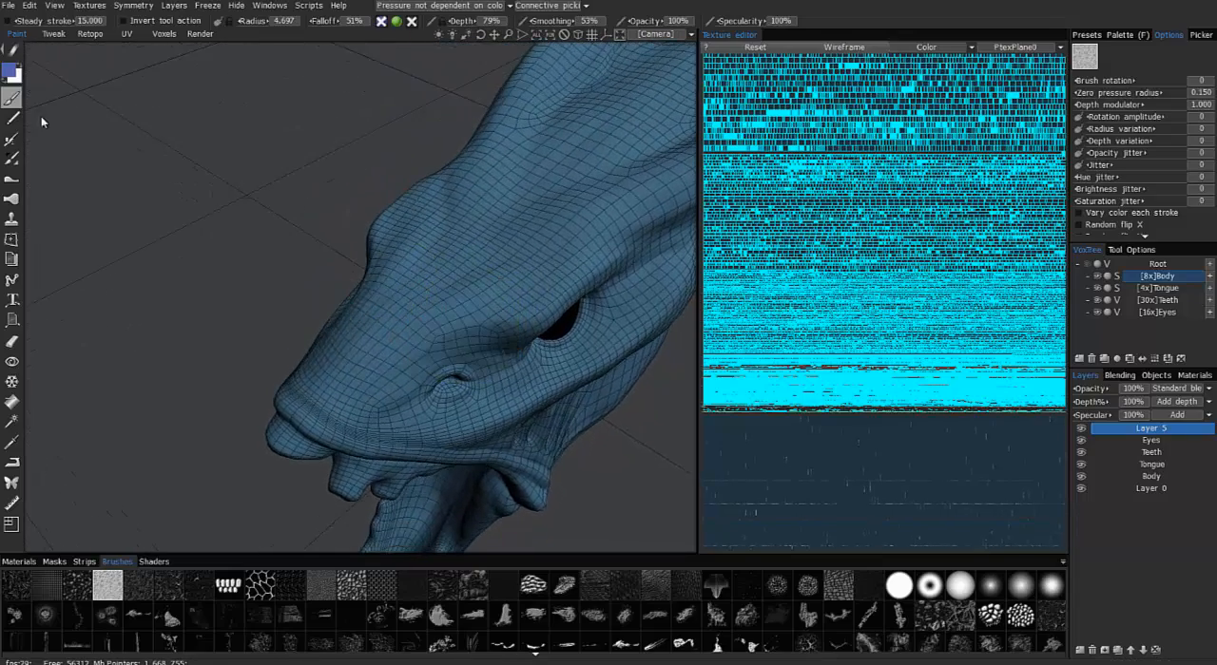
{"action": "left_click", "coordinate": [16, 53]}
{"action": "left_click", "coordinate": [219, 59]}
Paint a blue grainy patch on the snout in front of the eye
{"action": "middle_click_drag", "start_coordinate": [382, 239], "coordinate": [352, 238]}
{"action": "left_click", "coordinate": [419, 320]}
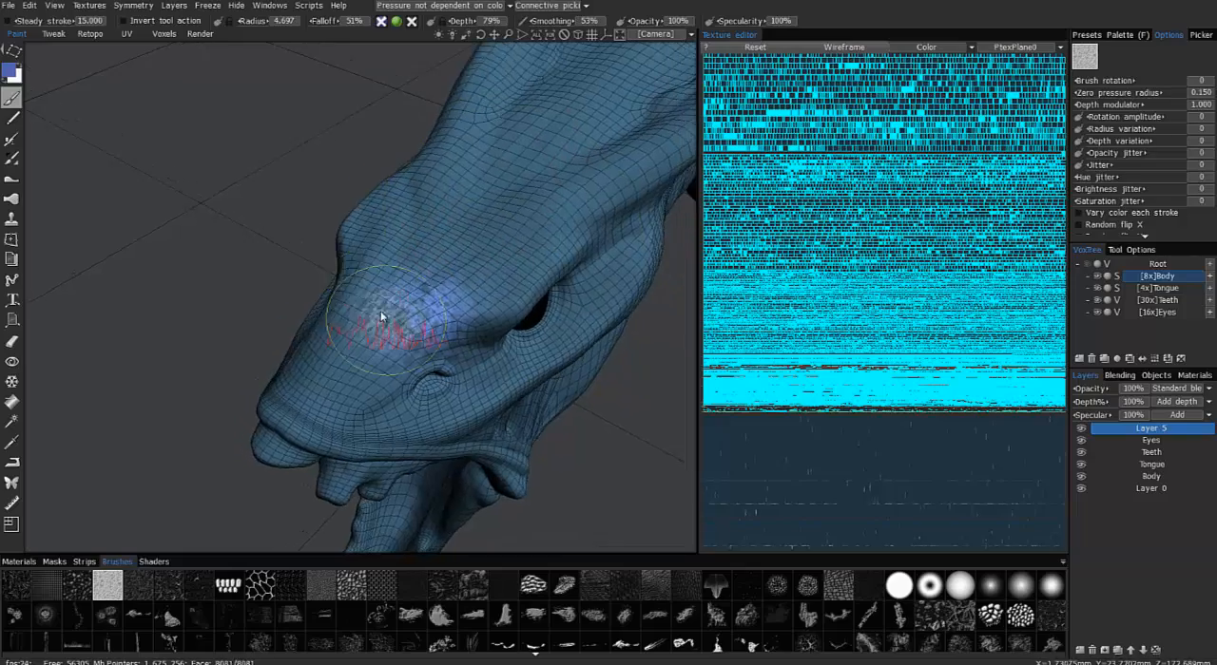
{"action": "middle_click_drag", "start_coordinate": [381, 311], "coordinate": [352, 246]}
Reduce the brush radius to 3.425 and extend the blue speckles across the snout between the brow and nostril
{"action": "scroll", "coordinate": [358, 265], "scroll_direction": "up", "scroll_amount": 3}
{"action": "scroll", "coordinate": [345, 250], "scroll_direction": "up", "scroll_amount": 1}
{"action": "left_click_drag", "start_coordinate": [352, 246], "coordinate": [394, 250]}
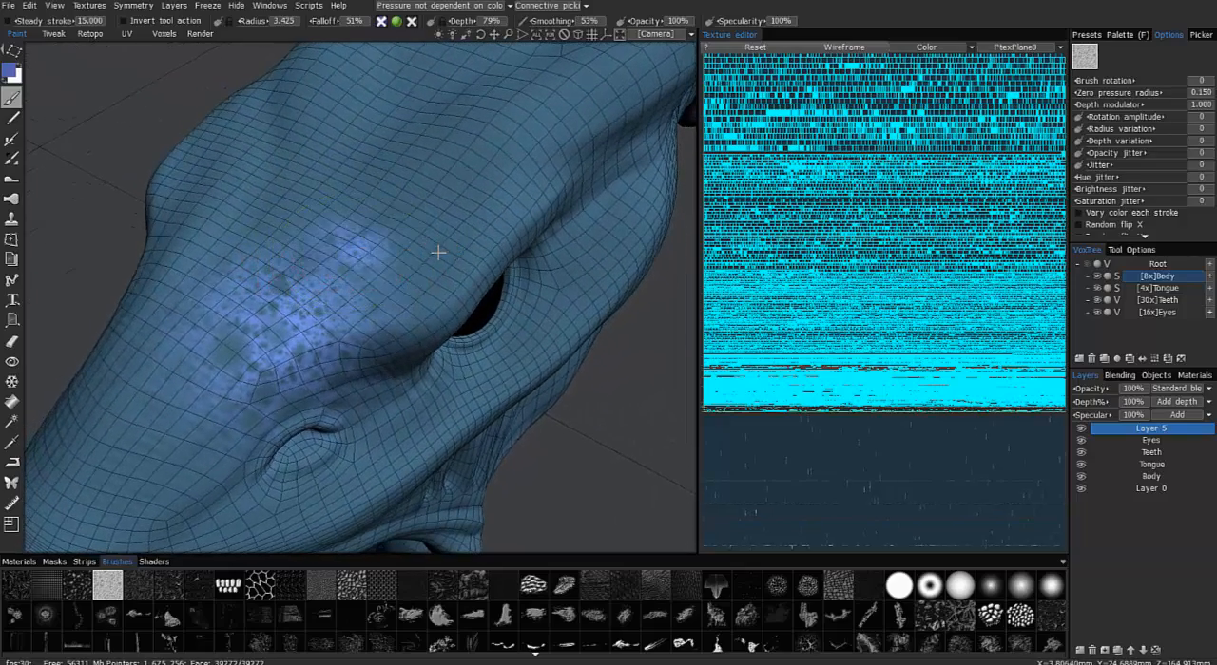
{"action": "middle_click_drag", "start_coordinate": [439, 231], "coordinate": [361, 177]}
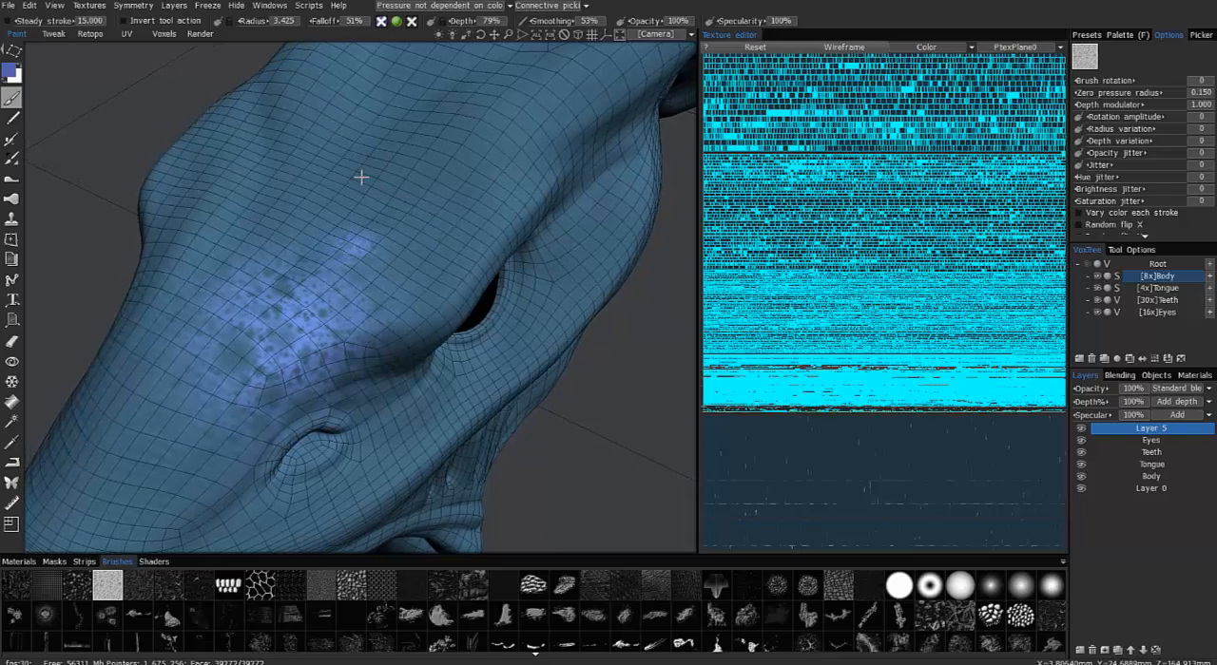
{"action": "middle_click_drag", "start_coordinate": [267, 244], "coordinate": [279, 323]}
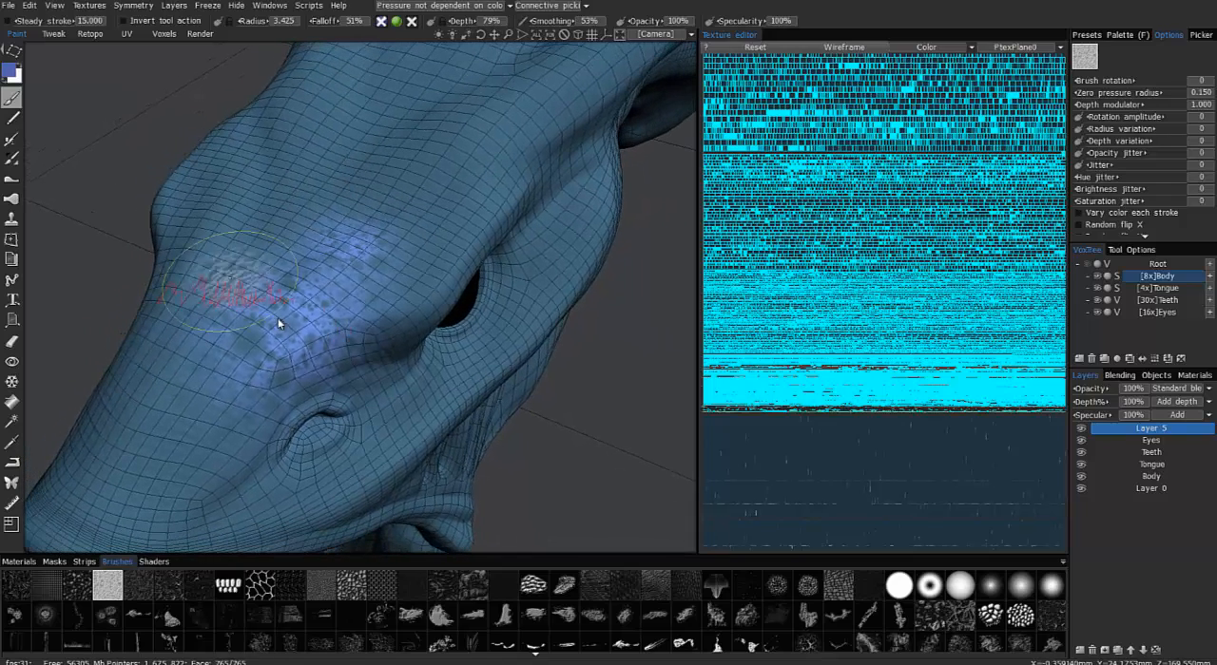
{"action": "left_click_drag", "start_coordinate": [232, 386], "coordinate": [314, 378]}
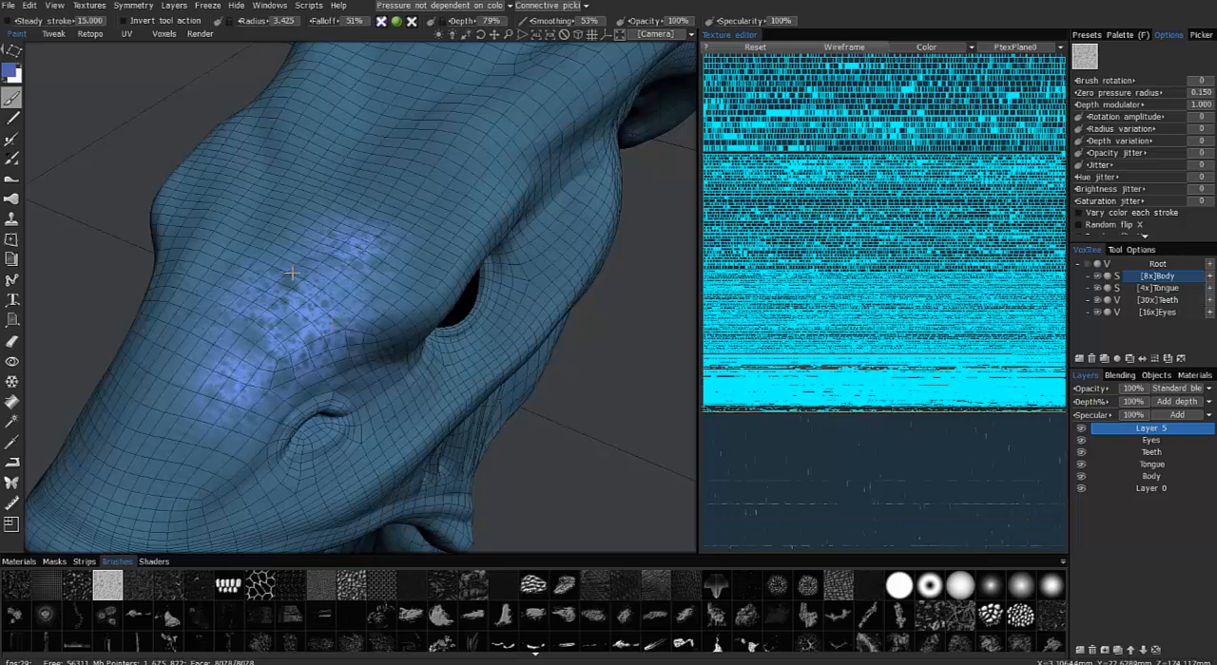
{"action": "mouse_move", "coordinate": [289, 268]}
{"action": "middle_mouse_down"}
{"action": "mouse_move", "coordinate": [178, 432]}
{"action": "mouse_move", "coordinate": [114, 328]}
{"action": "middle_mouse_up"}
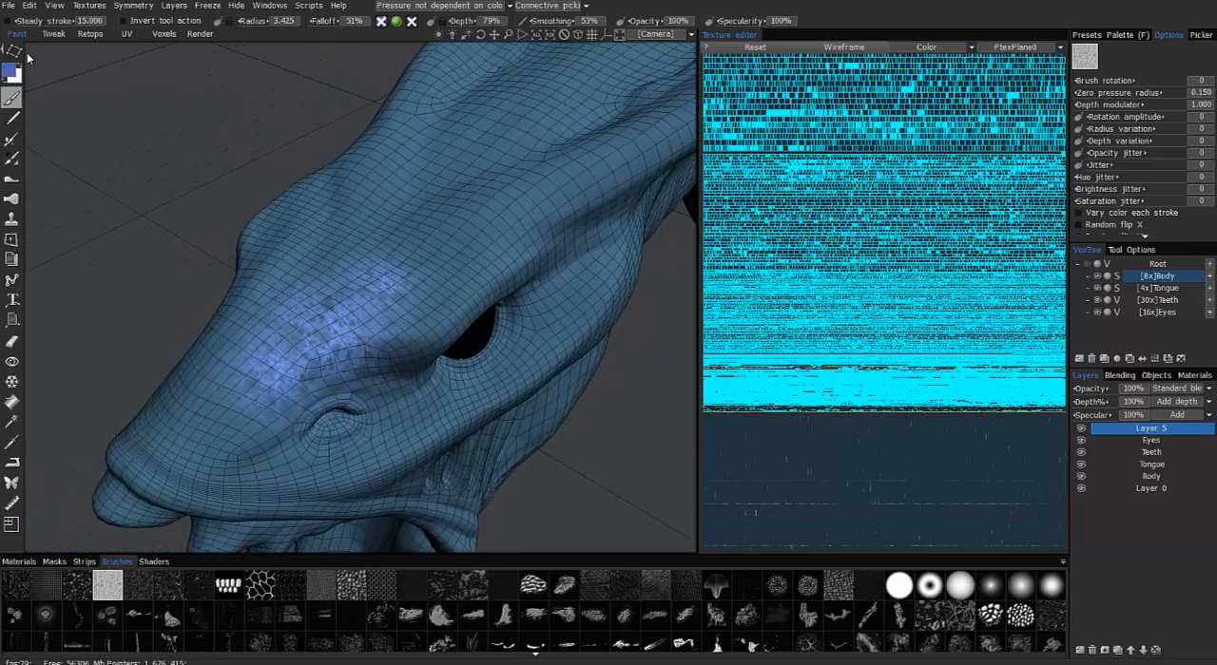
Switch the stroke drawing mode to free placement and stamp the grainy blue alpha onto the snout
{"action": "mouse_move", "coordinate": [17, 51]}
{"action": "left_click", "coordinate": [238, 53]}
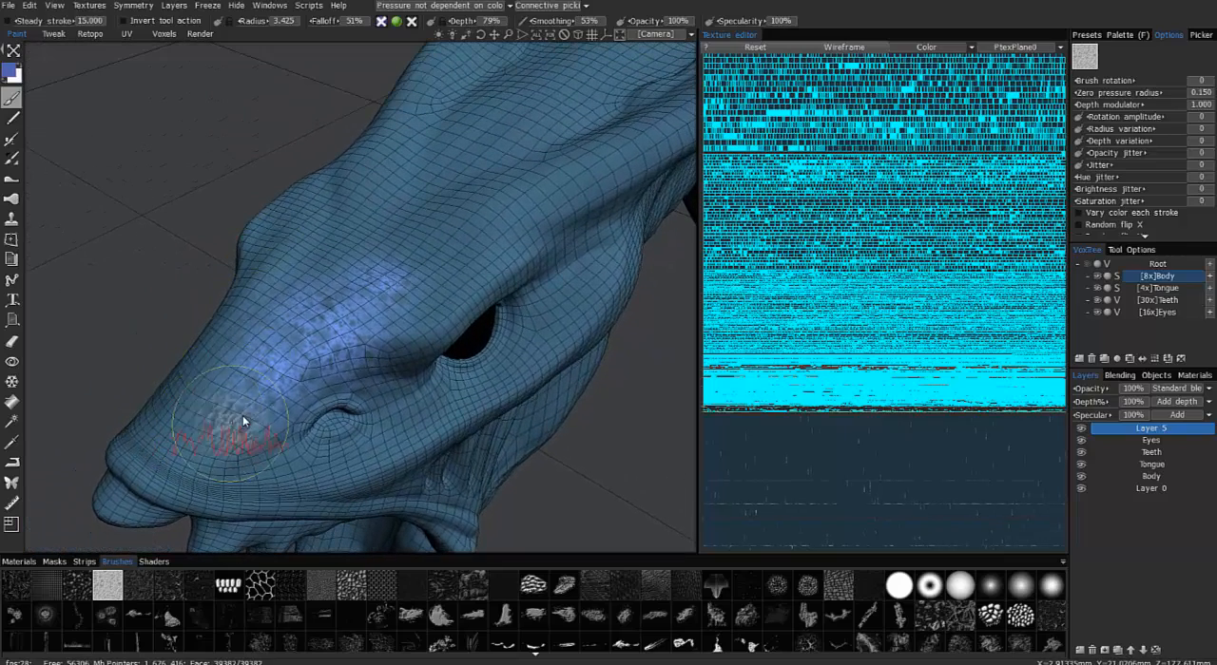
{"action": "mouse_move", "coordinate": [232, 418]}
{"action": "left_mouse_down"}
{"action": "mouse_move", "coordinate": [253, 400]}
{"action": "mouse_move", "coordinate": [251, 415]}
{"action": "mouse_move", "coordinate": [240, 400]}
{"action": "mouse_move", "coordinate": [255, 398]}
{"action": "mouse_move", "coordinate": [155, 443]}
{"action": "mouse_move", "coordinate": [286, 381]}
{"action": "mouse_move", "coordinate": [250, 315]}
{"action": "mouse_move", "coordinate": [389, 221]}
{"action": "mouse_move", "coordinate": [375, 271]}
{"action": "mouse_move", "coordinate": [325, 197]}
{"action": "mouse_move", "coordinate": [464, 275]}
{"action": "mouse_move", "coordinate": [255, 399]}
{"action": "mouse_move", "coordinate": [238, 431]}
{"action": "mouse_move", "coordinate": [222, 391]}
{"action": "mouse_move", "coordinate": [464, 340]}
{"action": "mouse_move", "coordinate": [512, 318]}
{"action": "mouse_move", "coordinate": [345, 322]}
{"action": "mouse_move", "coordinate": [308, 350]}
{"action": "mouse_move", "coordinate": [301, 335]}
{"action": "mouse_move", "coordinate": [334, 342]}
{"action": "left_mouse_up"}
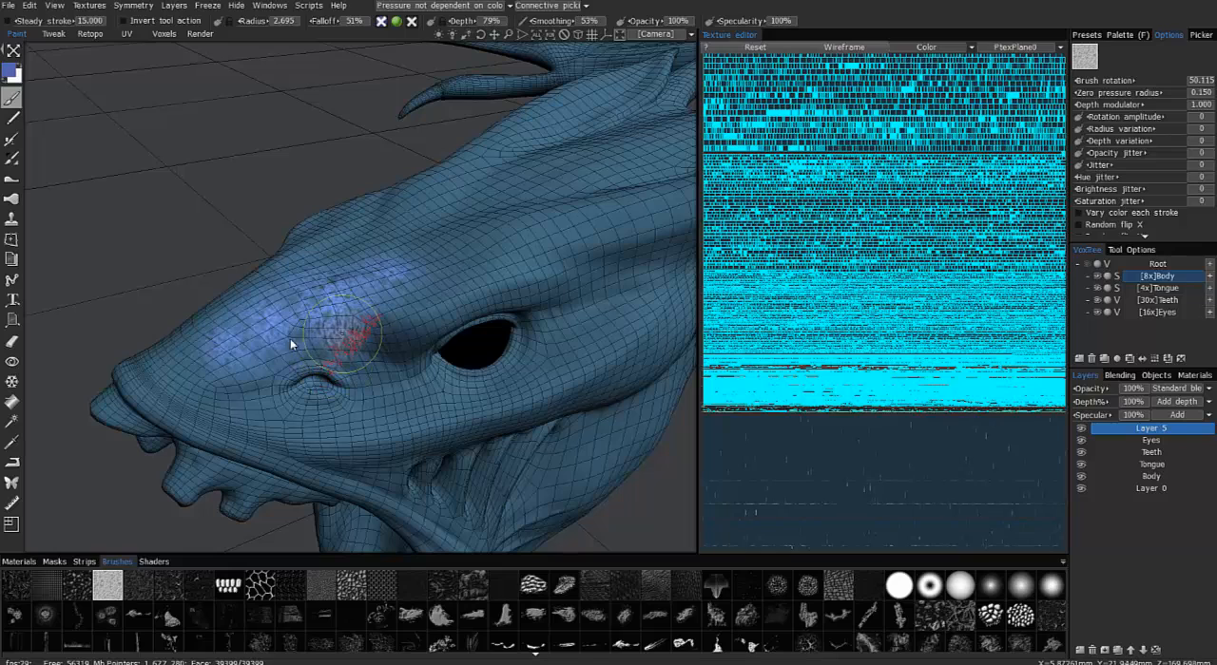
Activate the Ptex face resolution tool, reveal all its options and choose the 4096x4096 Ptex texture size
{"action": "left_click", "coordinate": [13, 526]}
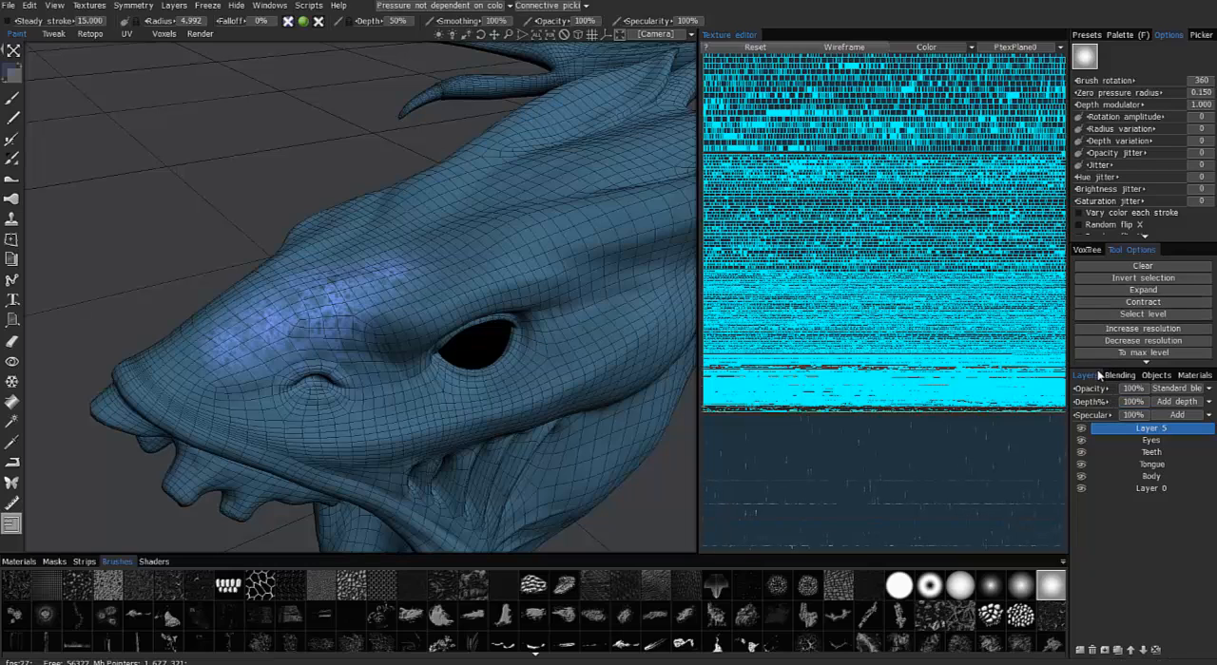
{"action": "left_click_drag", "start_coordinate": [1100, 368], "coordinate": [1112, 460]}
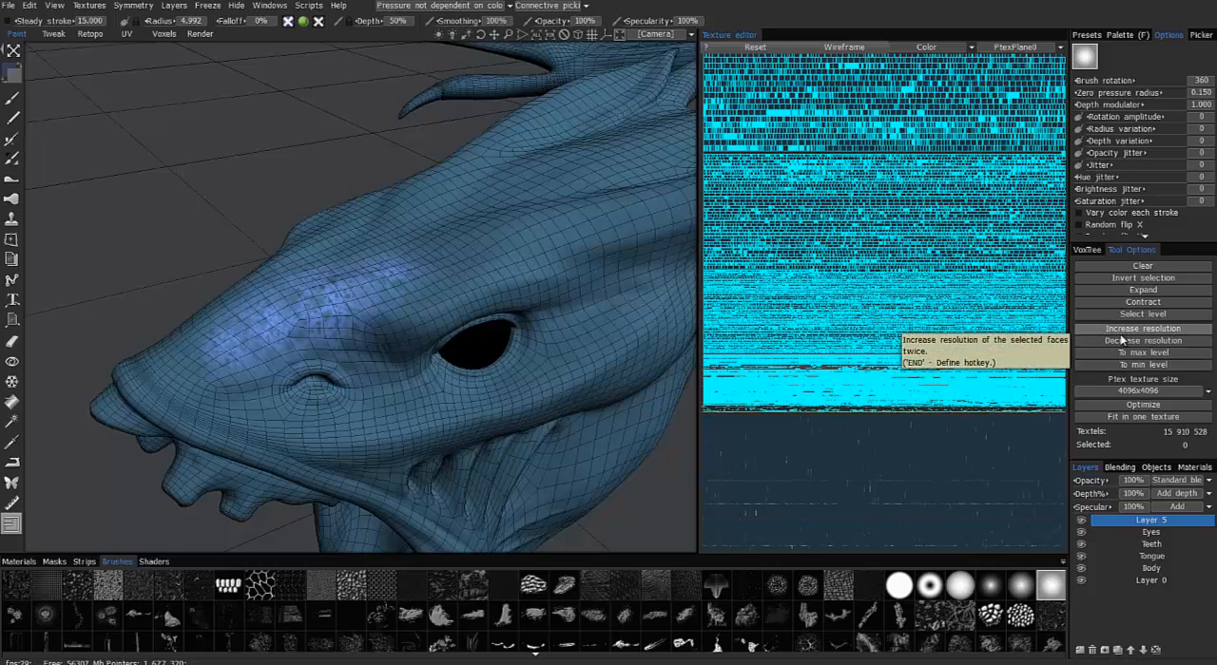
{"action": "left_click", "coordinate": [1110, 393]}
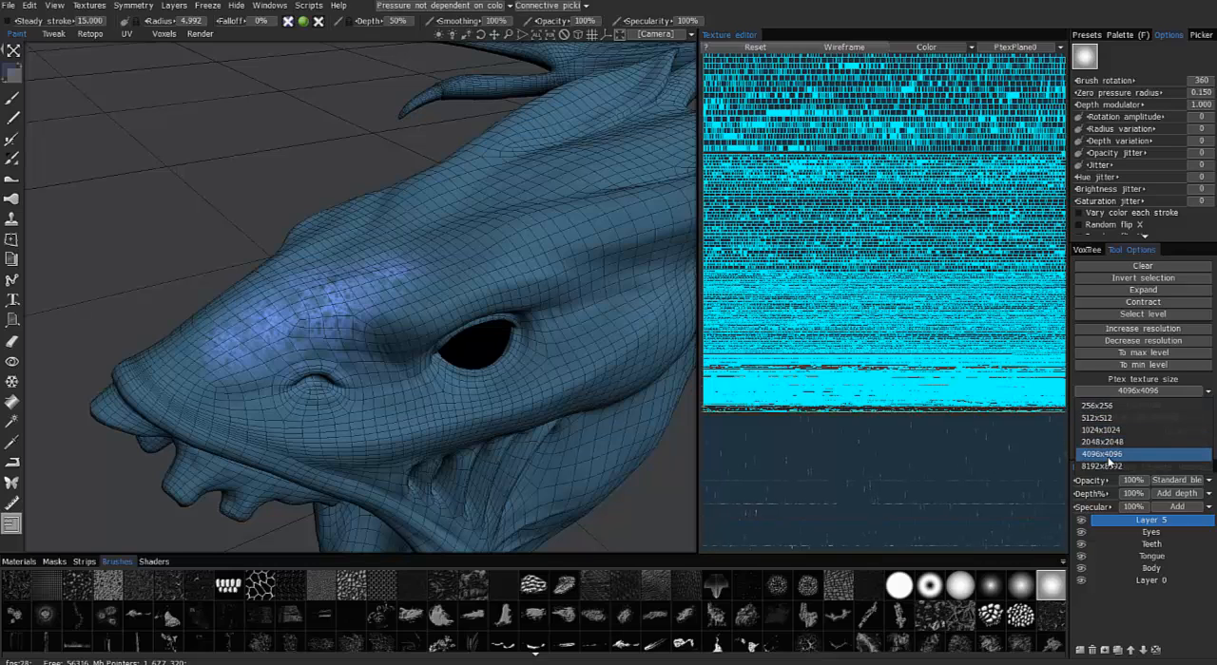
{"action": "left_click", "coordinate": [1108, 454]}
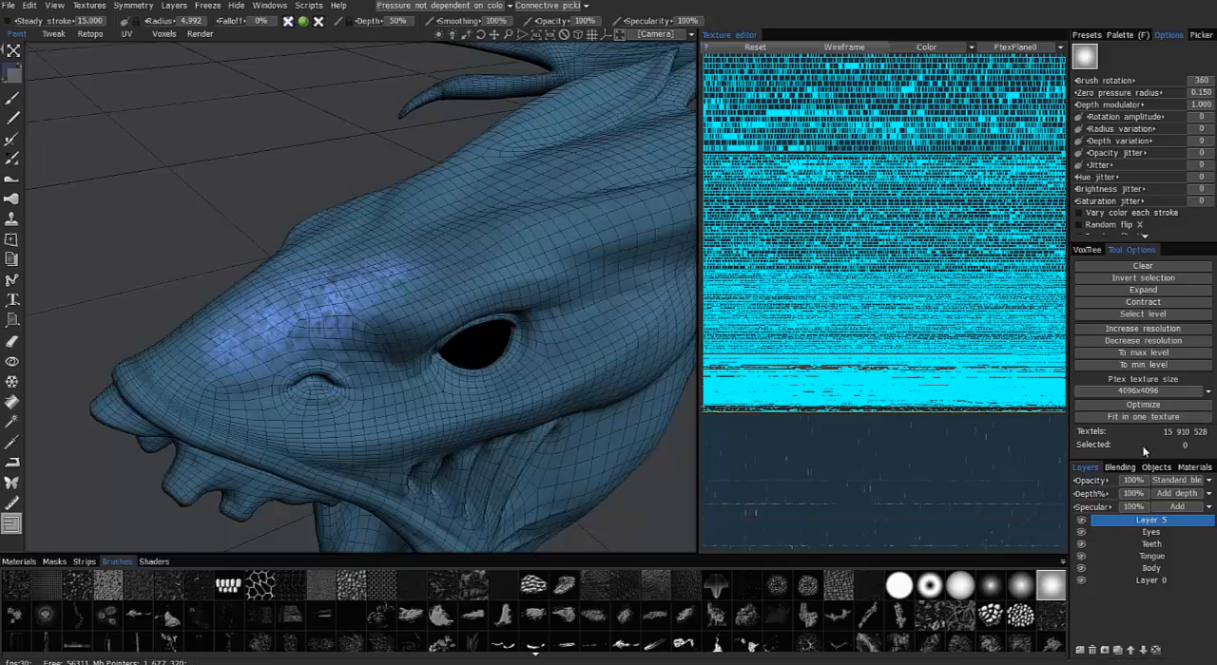
Switch the stroke drawing mode to the brush and try selecting a patch of faces above the snout
{"action": "left_click_drag", "start_coordinate": [557, 238], "coordinate": [514, 340], "text": "alt"}
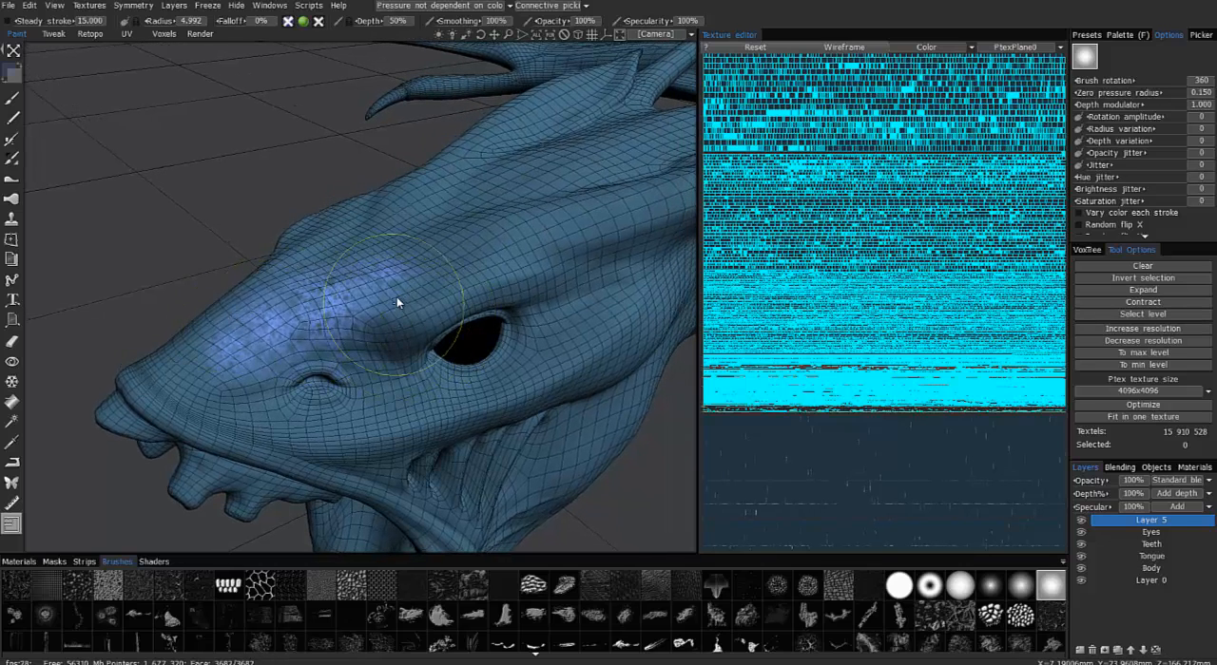
{"action": "left_click", "coordinate": [13, 51]}
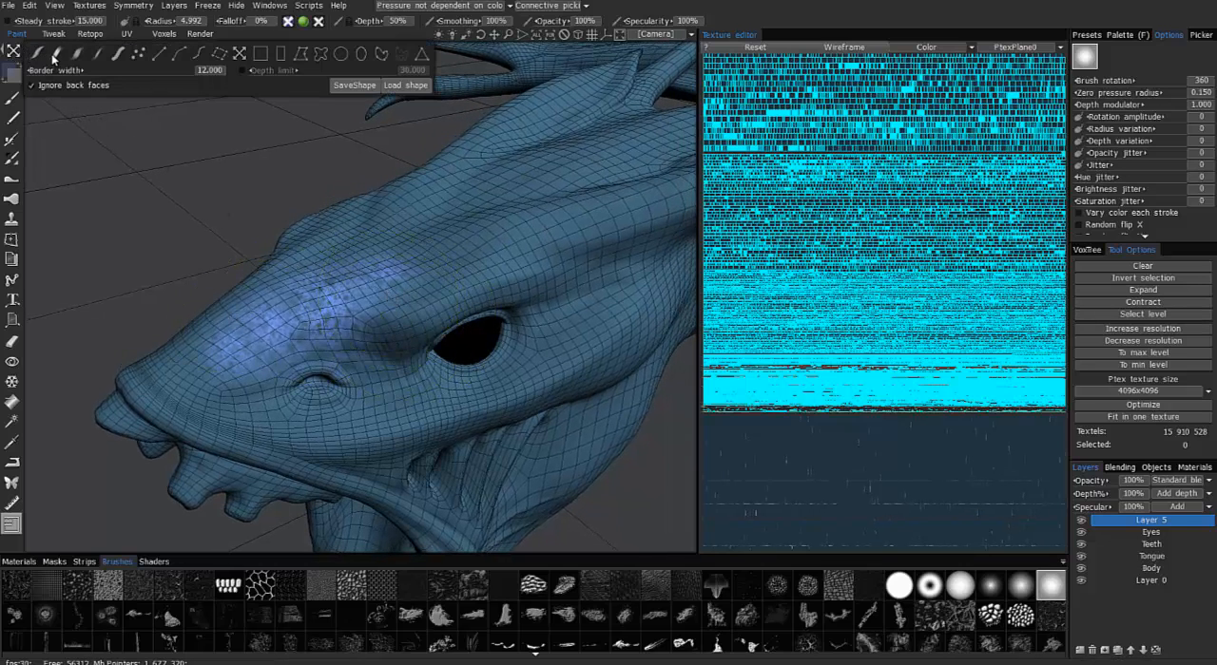
{"action": "left_click", "coordinate": [54, 57]}
{"action": "mouse_move", "coordinate": [395, 253]}
{"action": "left_mouse_down", "text": "alt"}
{"action": "mouse_move", "coordinate": [429, 298]}
{"action": "mouse_move", "coordinate": [393, 294]}
{"action": "mouse_move", "coordinate": [599, 285]}
{"action": "mouse_move", "coordinate": [516, 348]}
{"action": "mouse_move", "coordinate": [380, 342]}
{"action": "mouse_move", "coordinate": [421, 275]}
{"action": "left_mouse_up", "text": "alt"}
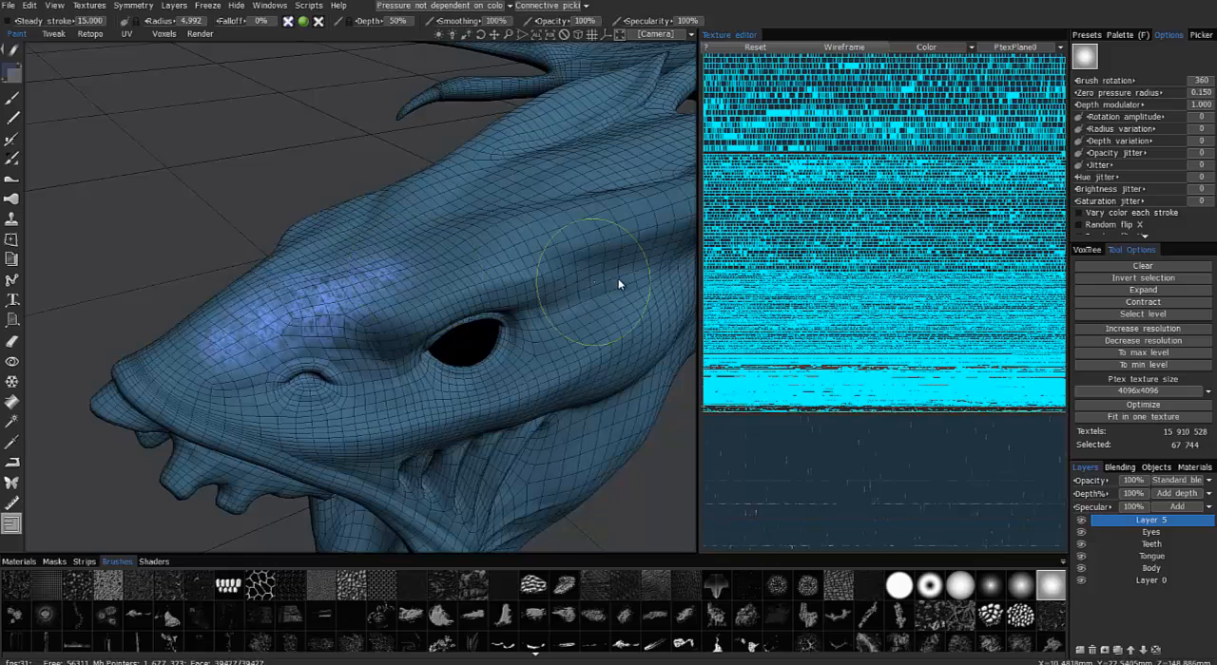
Turn on symmetry across the X axis and brush-select the faces of the head, jaw and throat
{"action": "key", "text": "s"}
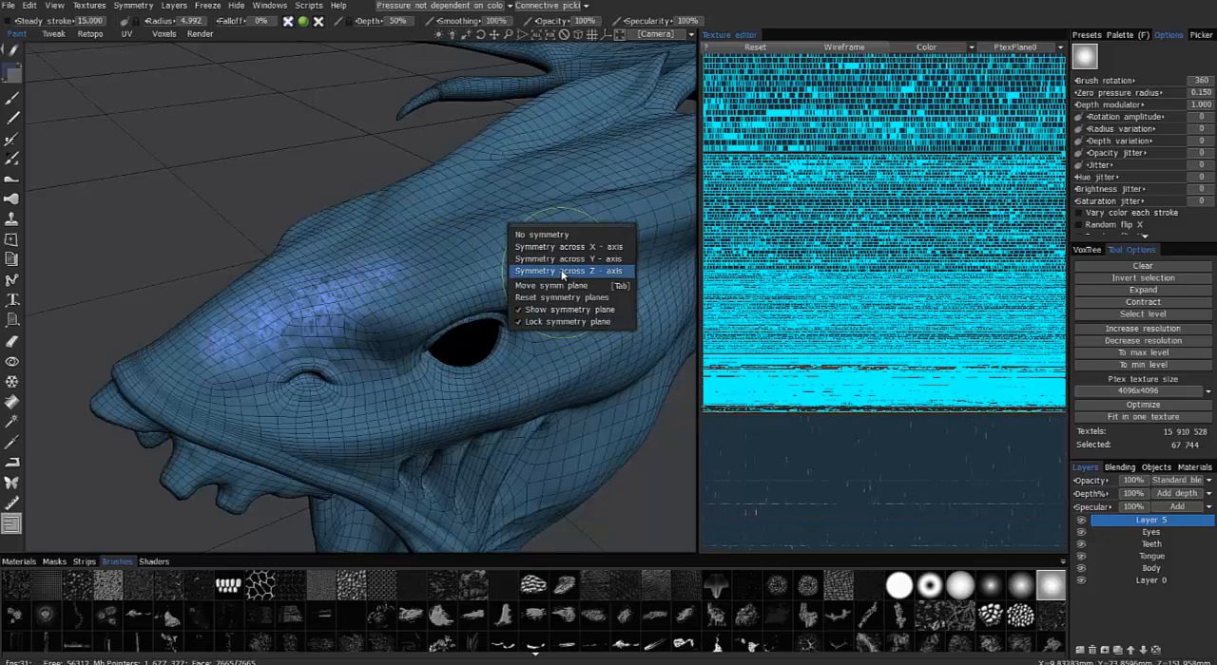
{"action": "left_click", "coordinate": [567, 246]}
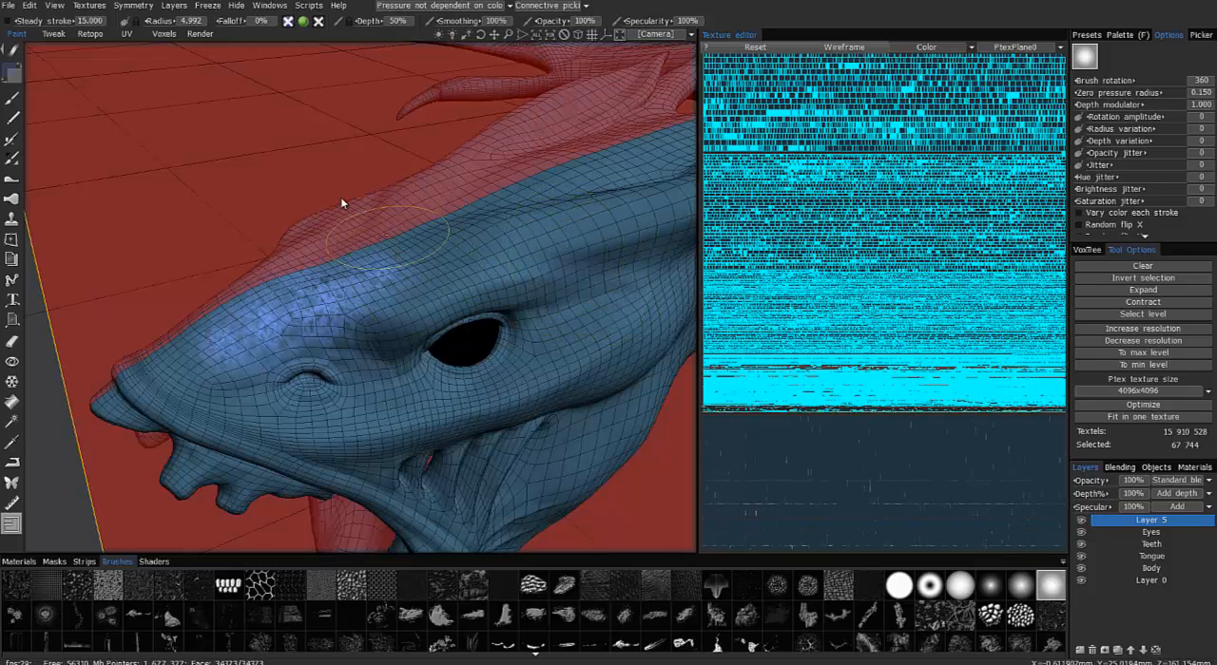
{"action": "mouse_move", "coordinate": [430, 259]}
{"action": "left_mouse_down"}
{"action": "mouse_move", "coordinate": [235, 365]}
{"action": "mouse_move", "coordinate": [381, 427]}
{"action": "mouse_move", "coordinate": [514, 400]}
{"action": "mouse_move", "coordinate": [637, 314]}
{"action": "mouse_move", "coordinate": [562, 279]}
{"action": "mouse_move", "coordinate": [637, 209]}
{"action": "mouse_move", "coordinate": [513, 142]}
{"action": "mouse_move", "coordinate": [447, 277]}
{"action": "left_mouse_up"}
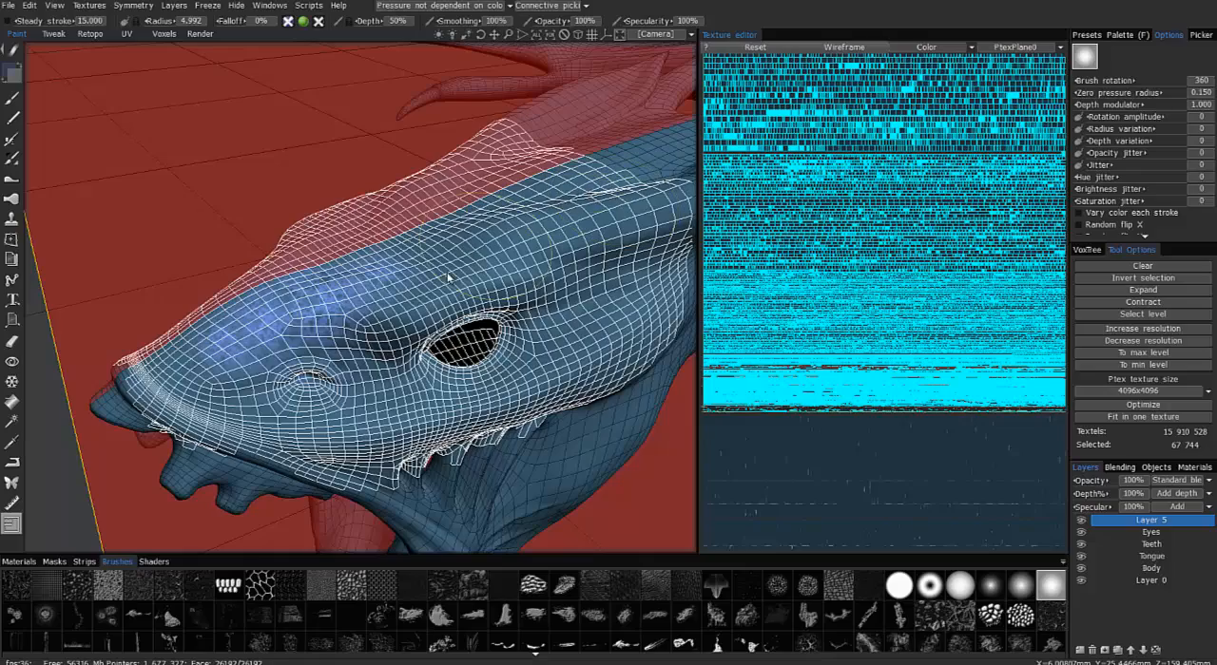
{"action": "mouse_move", "coordinate": [312, 347]}
{"action": "left_mouse_down"}
{"action": "mouse_move", "coordinate": [447, 485]}
{"action": "mouse_move", "coordinate": [501, 416]}
{"action": "mouse_move", "coordinate": [418, 366]}
{"action": "mouse_move", "coordinate": [467, 263]}
{"action": "mouse_move", "coordinate": [518, 276]}
{"action": "mouse_move", "coordinate": [537, 266]}
{"action": "mouse_move", "coordinate": [561, 285]}
{"action": "mouse_move", "coordinate": [489, 409]}
{"action": "mouse_move", "coordinate": [557, 162]}
{"action": "mouse_move", "coordinate": [553, 274]}
{"action": "mouse_move", "coordinate": [433, 423]}
{"action": "mouse_move", "coordinate": [383, 474]}
{"action": "mouse_move", "coordinate": [295, 437]}
{"action": "left_mouse_up"}
{"action": "middle_click_drag", "start_coordinate": [309, 495], "coordinate": [333, 295], "text": "alt"}
{"action": "mouse_move", "coordinate": [349, 320]}
{"action": "left_mouse_down"}
{"action": "mouse_move", "coordinate": [376, 243]}
{"action": "mouse_move", "coordinate": [313, 419]}
{"action": "mouse_move", "coordinate": [233, 476]}
{"action": "mouse_move", "coordinate": [378, 313]}
{"action": "mouse_move", "coordinate": [385, 328]}
{"action": "mouse_move", "coordinate": [399, 318]}
{"action": "left_mouse_up"}
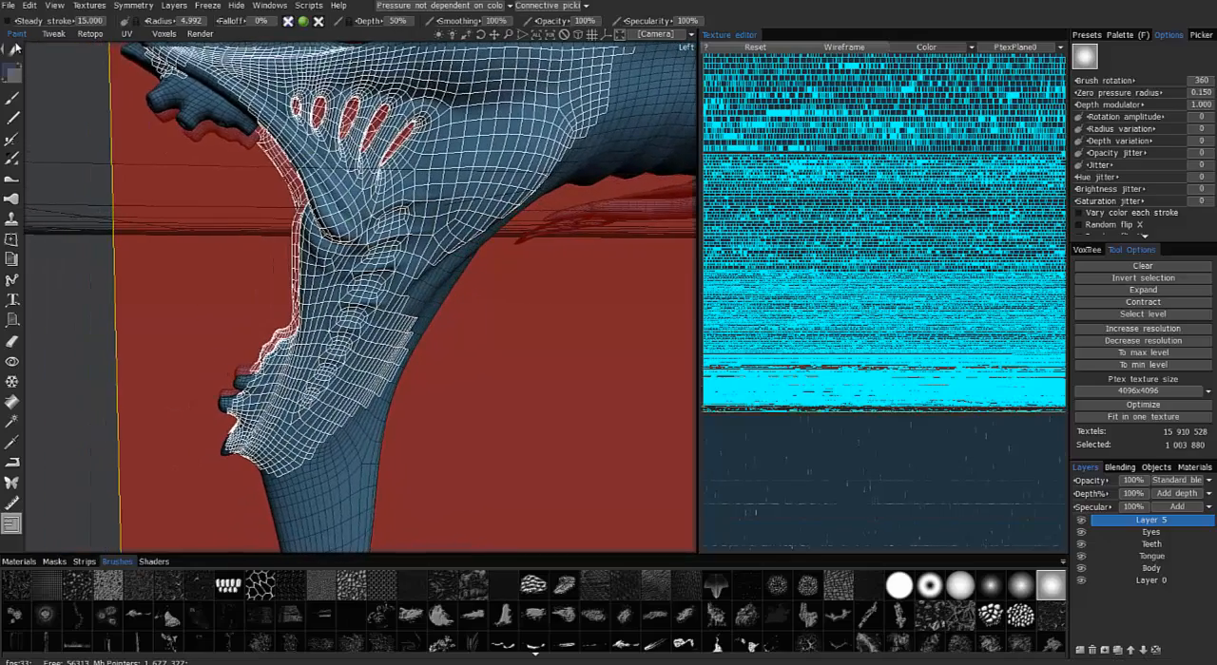
Change the selection stroke to the freehand lasso and enclose the dragon's head, open jaw and upper neck
{"action": "mouse_move", "coordinate": [13, 55]}
{"action": "left_click", "coordinate": [320, 56]}
{"action": "right_click_drag", "start_coordinate": [319, 190], "coordinate": [171, 142], "text": "alt"}
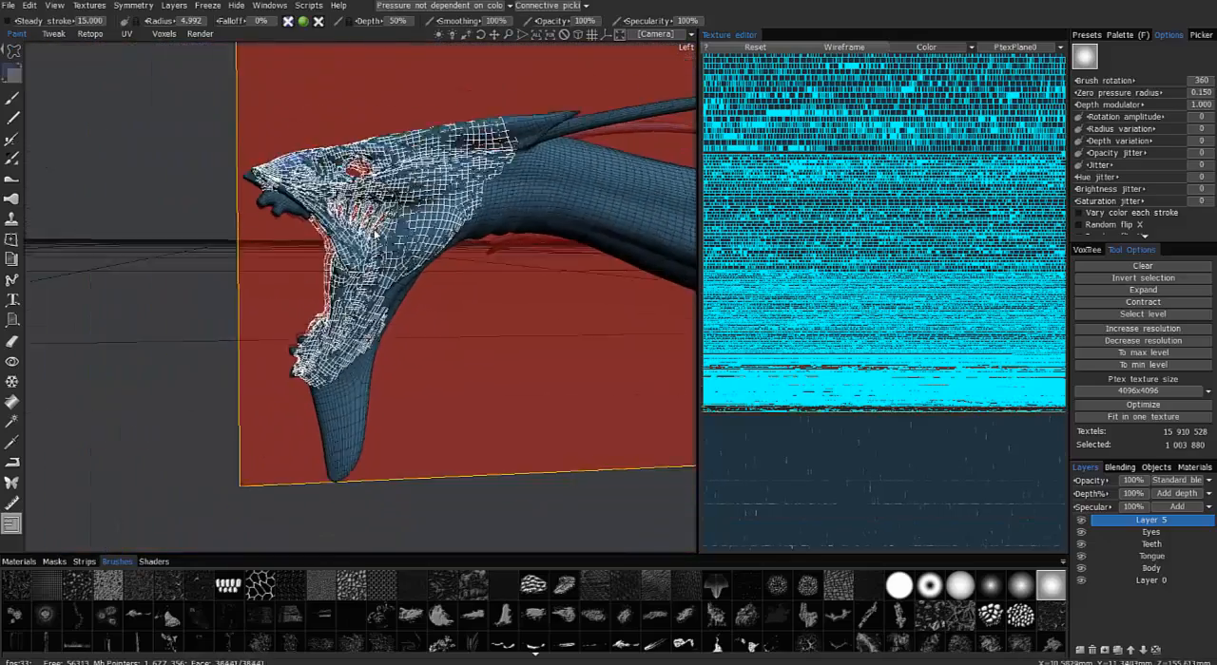
{"action": "left_click_drag", "start_coordinate": [21, 97], "coordinate": [14, 56], "text": "alt"}
{"action": "mouse_move", "coordinate": [14, 54]}
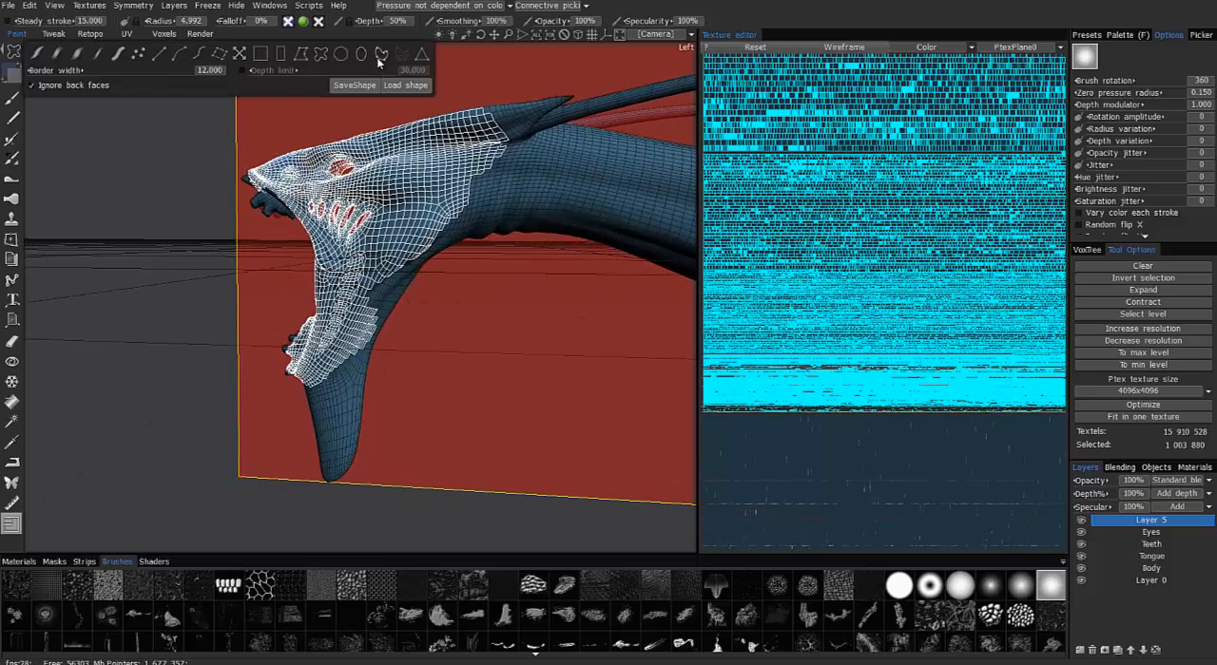
{"action": "left_click_drag", "start_coordinate": [228, 125], "coordinate": [249, 102], "text": "alt"}
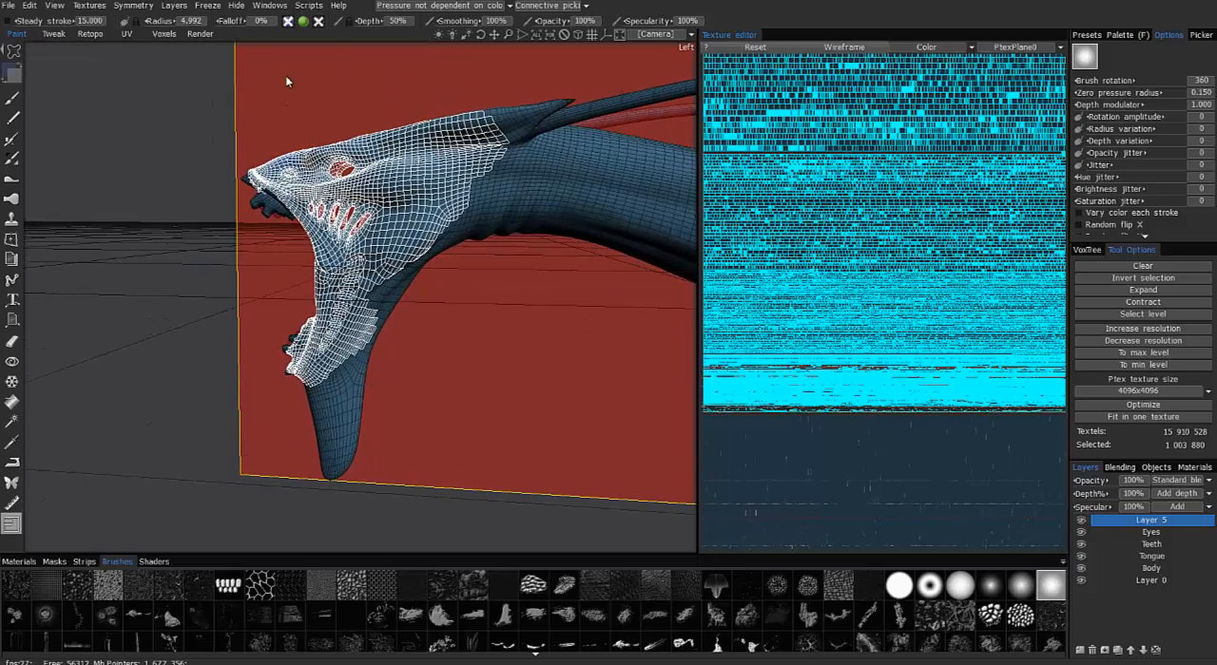
{"action": "left_click_drag", "start_coordinate": [273, 188], "coordinate": [206, 192], "text": "alt"}
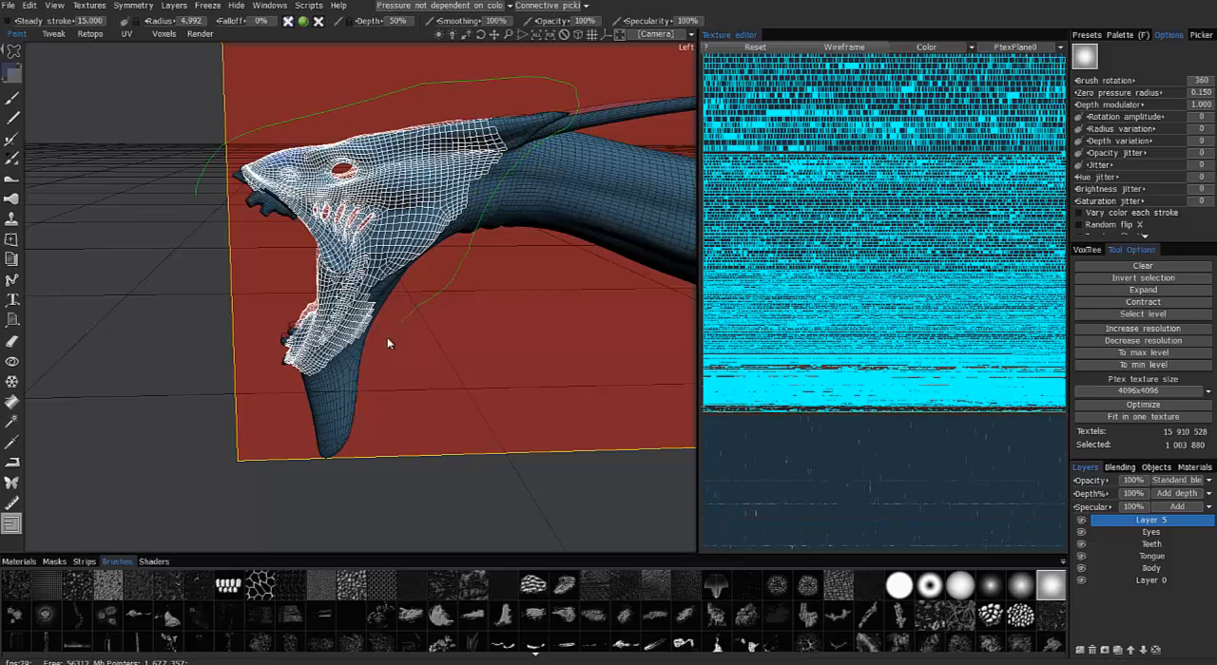
{"action": "mouse_move", "coordinate": [367, 390]}
{"action": "left_mouse_down"}
{"action": "mouse_move", "coordinate": [356, 445]}
{"action": "mouse_move", "coordinate": [217, 364]}
{"action": "left_mouse_up"}
{"action": "mouse_move", "coordinate": [157, 213]}
{"action": "left_mouse_down"}
{"action": "mouse_move", "coordinate": [837, 235]}
{"action": "mouse_move", "coordinate": [893, 250]}
{"action": "mouse_move", "coordinate": [1077, 149]}
{"action": "mouse_move", "coordinate": [1107, 304]}
{"action": "mouse_move", "coordinate": [1108, 285]}
{"action": "mouse_move", "coordinate": [1129, 282]}
{"action": "left_mouse_up"}
Invert the face selection twice and clear it
{"action": "left_click", "coordinate": [1128, 277]}
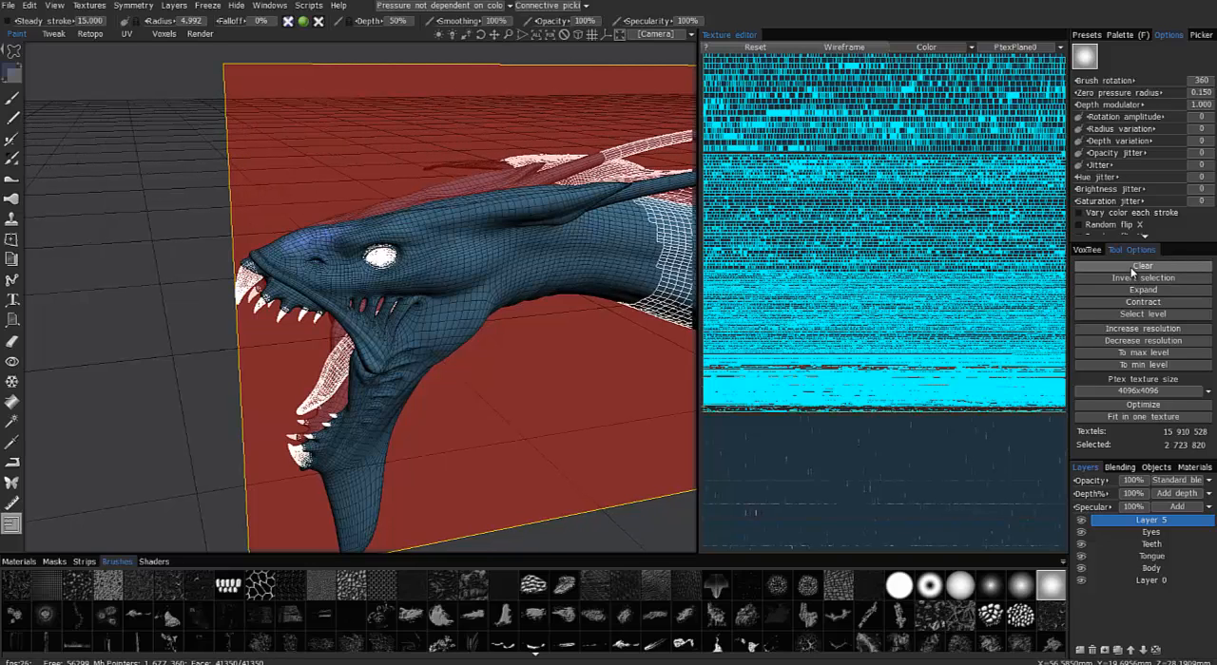
{"action": "left_click", "coordinate": [1127, 280]}
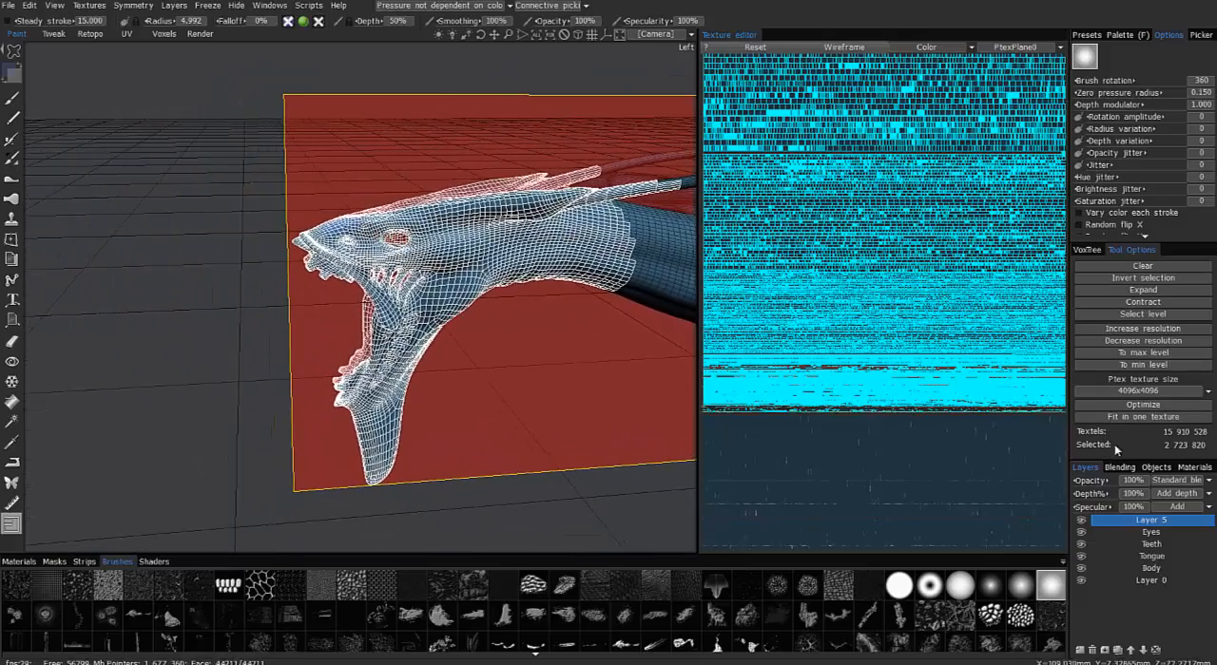
{"action": "left_click", "coordinate": [1111, 329]}
{"action": "left_click", "coordinate": [1110, 266]}
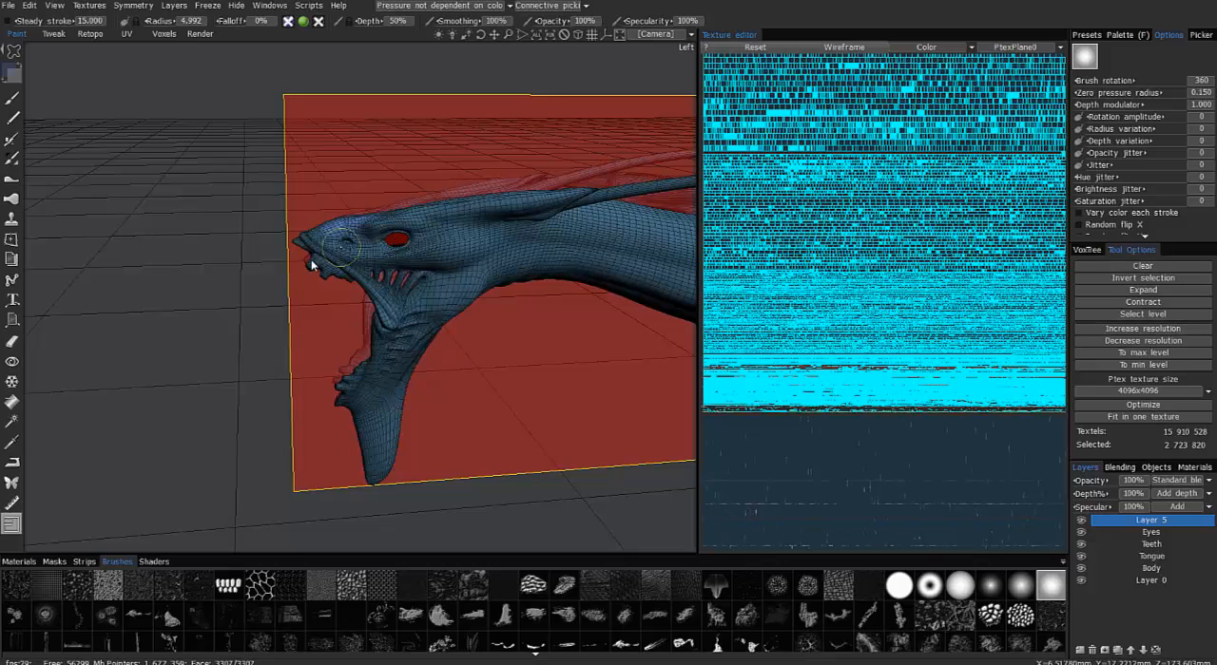
Check the object list, lasso-select the head and upper neck, and deselect the stray wing and claw faces
{"action": "left_click", "coordinate": [1156, 467]}
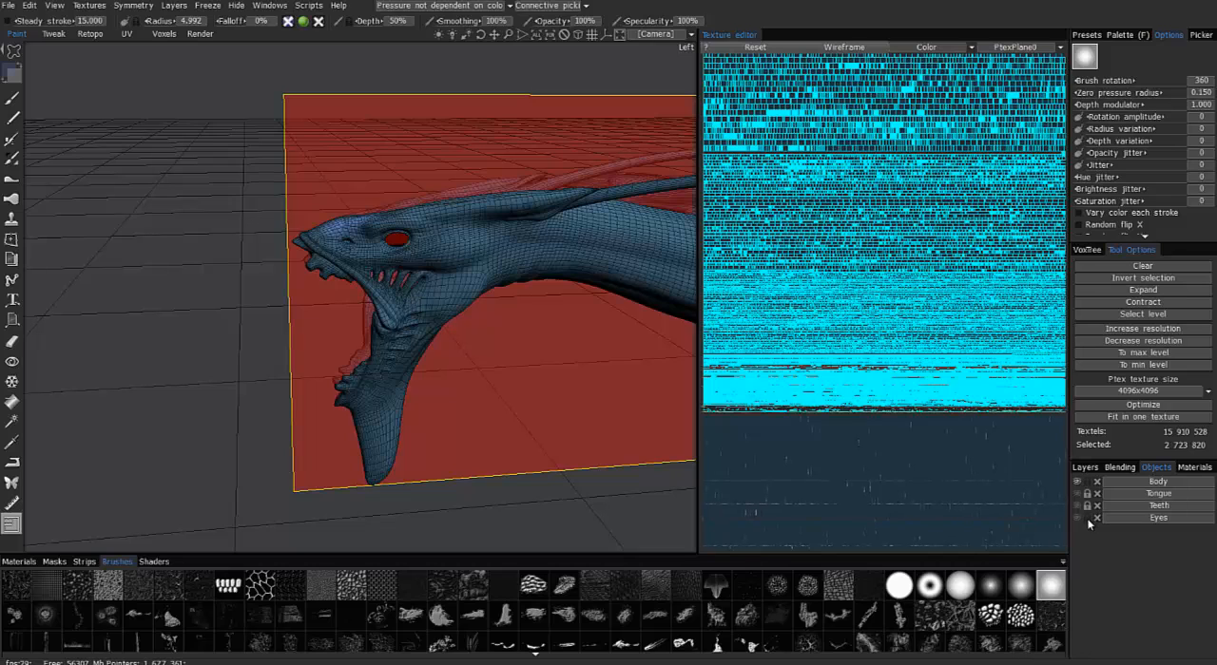
{"action": "left_click", "coordinate": [1084, 468]}
{"action": "left_click_drag", "start_coordinate": [246, 237], "coordinate": [242, 267]}
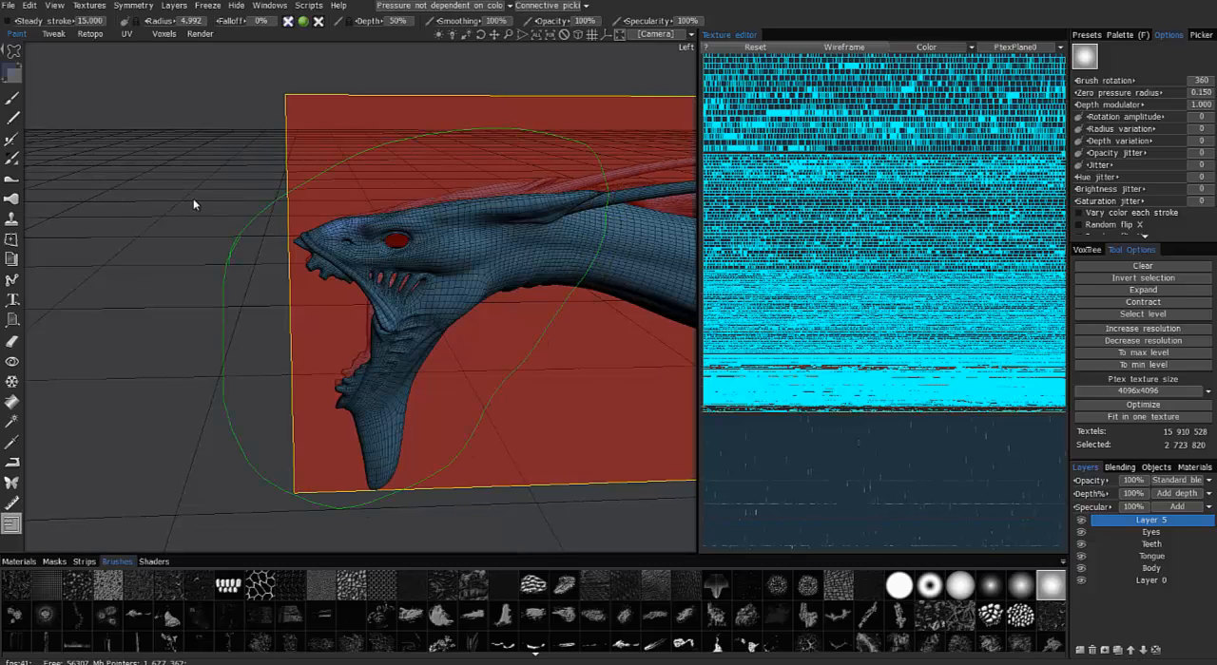
{"action": "left_click_drag", "start_coordinate": [149, 297], "coordinate": [168, 204]}
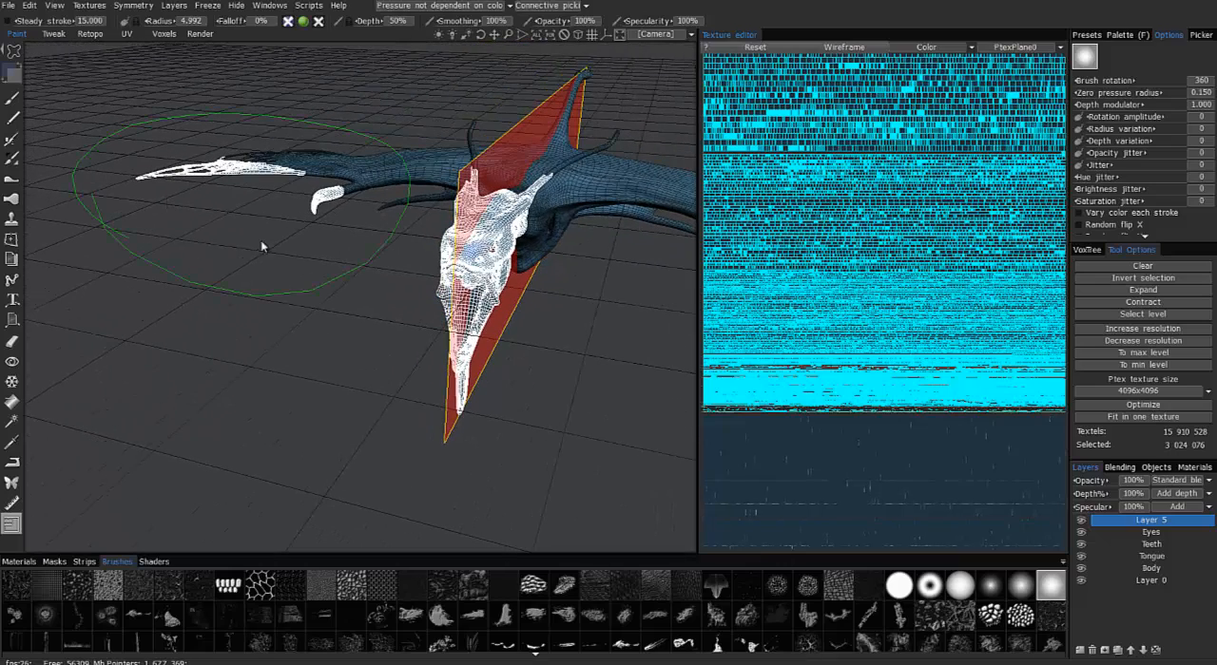
{"action": "middle_click_drag", "start_coordinate": [464, 266], "coordinate": [1111, 309]}
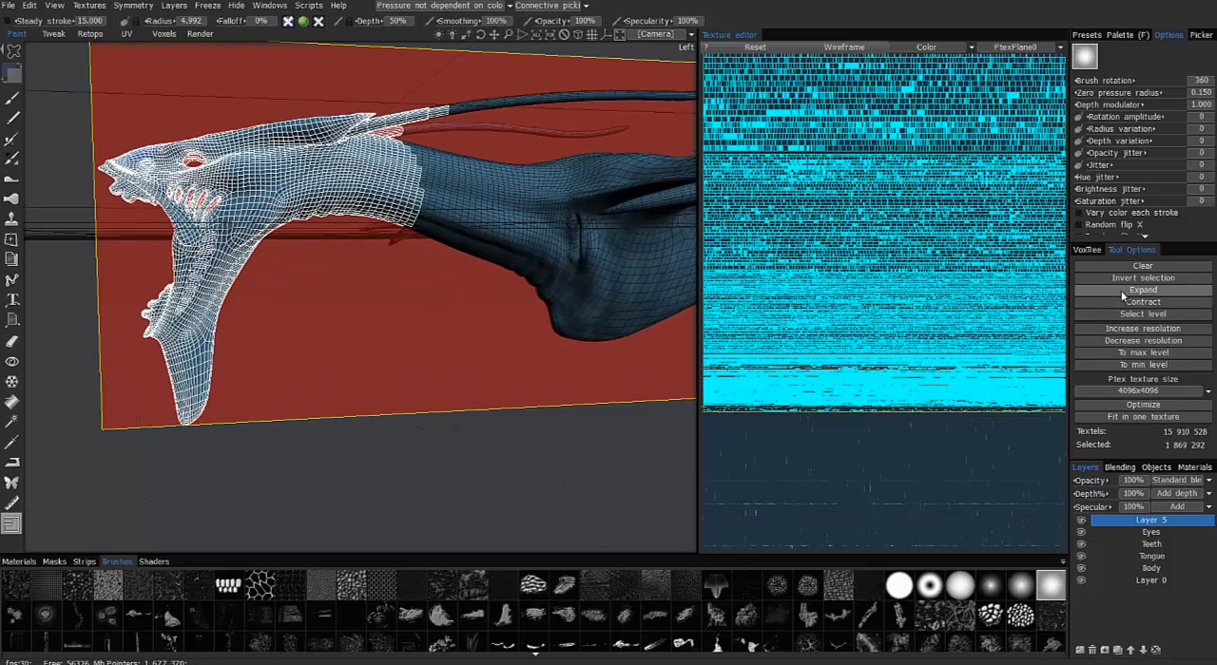
Expand the head selection twice, contract it once and run Select level with the value 2
{"action": "left_click", "coordinate": [1131, 291]}
{"action": "left_click", "coordinate": [1134, 293]}
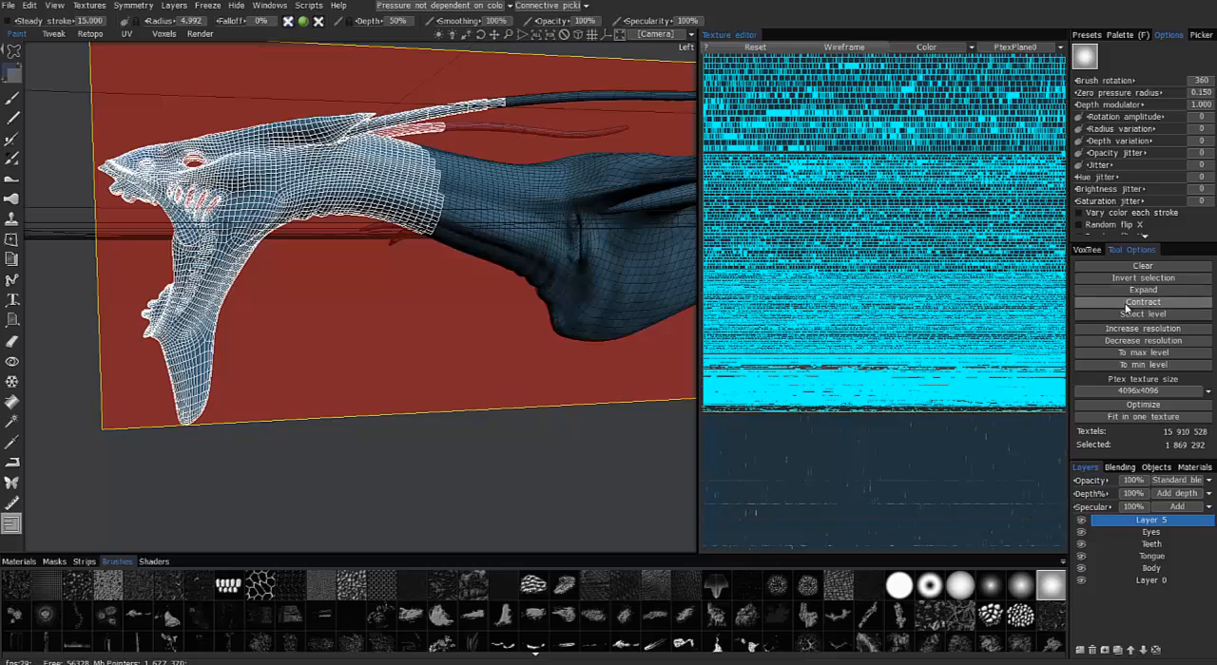
{"action": "left_click", "coordinate": [1129, 304]}
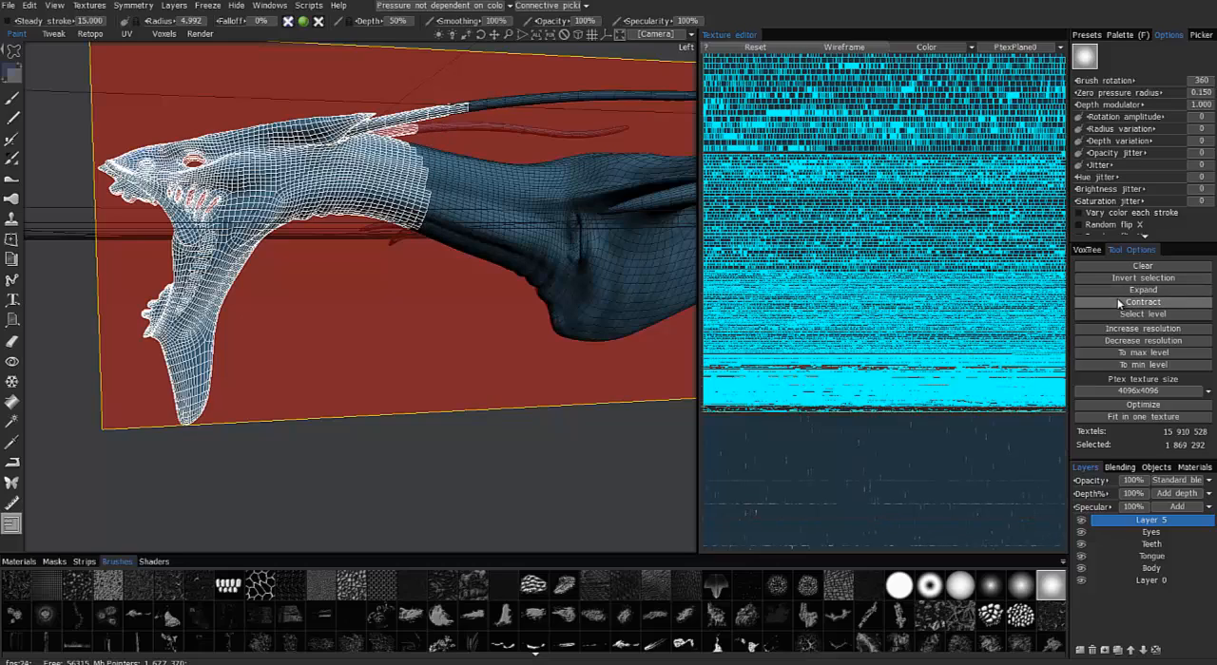
{"action": "left_click", "coordinate": [1138, 314]}
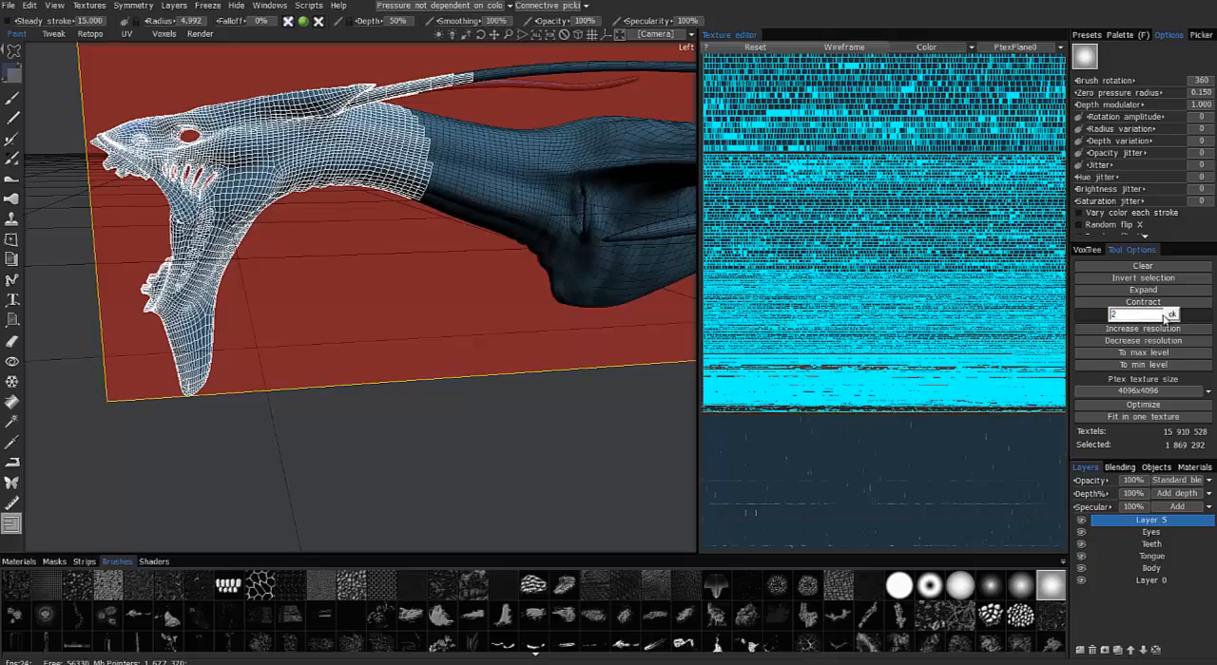
{"action": "left_click", "coordinate": [1173, 315]}
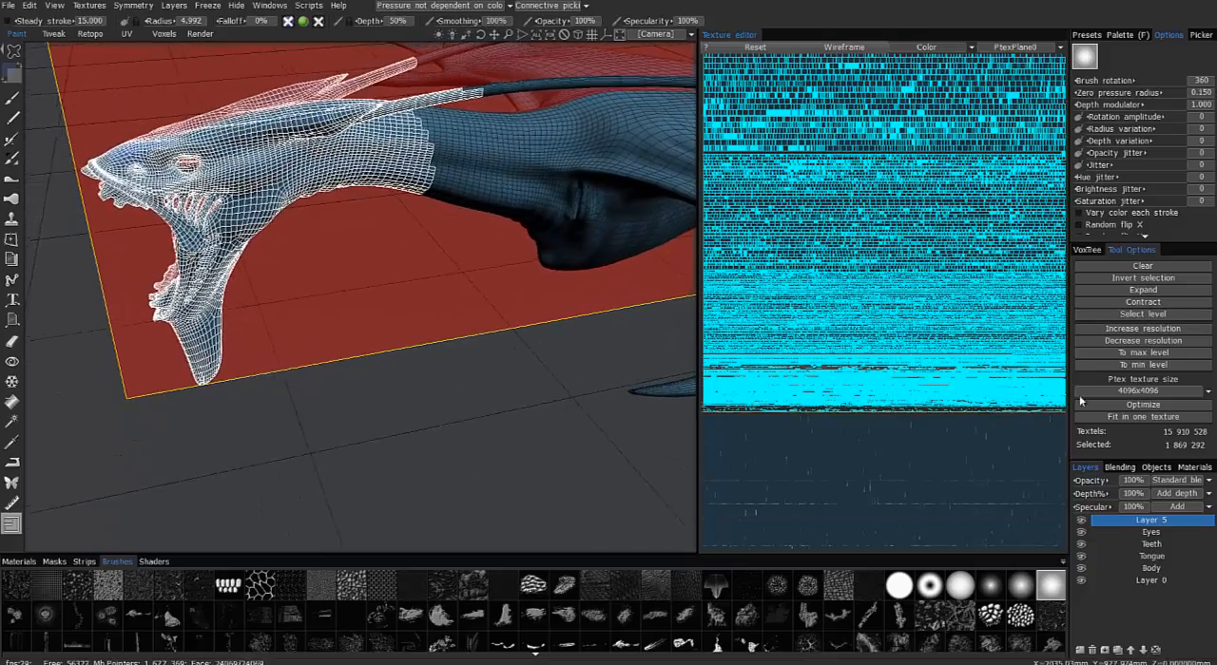
Raise the selected head and neck faces to the maximum resolution level and widen the texture editor
{"action": "left_click", "coordinate": [1123, 352]}
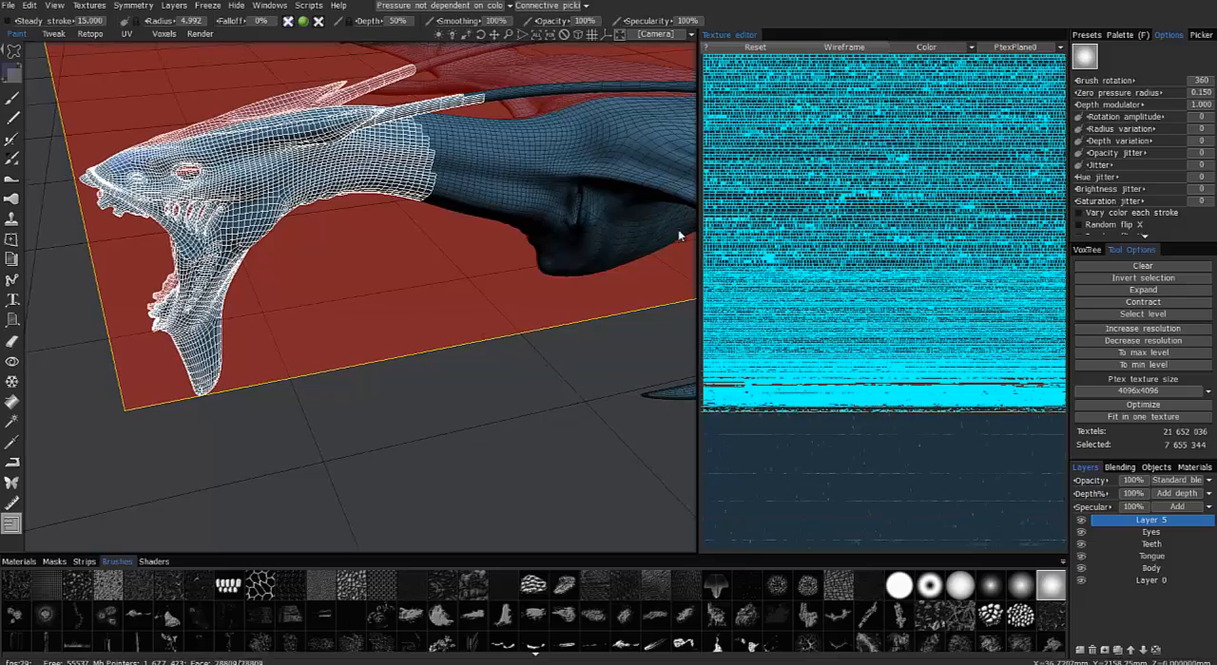
{"action": "left_click_drag", "start_coordinate": [697, 255], "coordinate": [654, 255]}
{"action": "left_click_drag", "start_coordinate": [609, 306], "coordinate": [690, 309]}
{"action": "left_click_drag", "start_coordinate": [513, 307], "coordinate": [650, 329]}
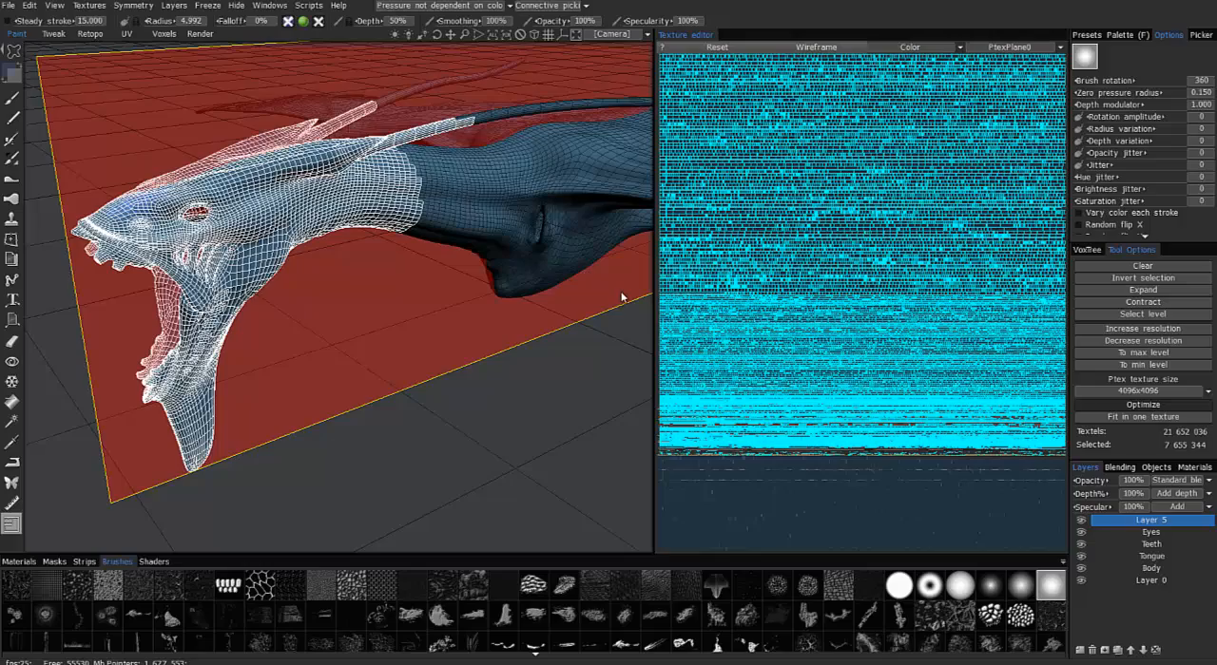
{"action": "left_click_drag", "start_coordinate": [608, 301], "coordinate": [466, 247]}
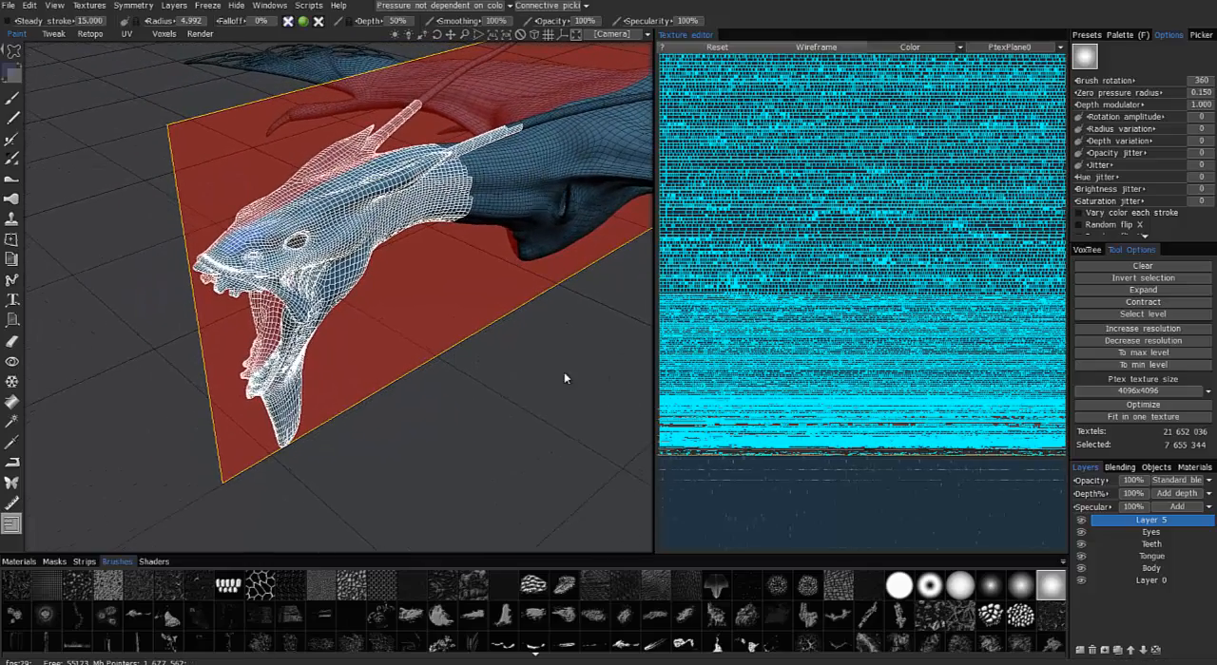
Clear the face selection on the head and neck
{"action": "left_click", "coordinate": [1144, 267]}
{"action": "left_click_drag", "start_coordinate": [487, 268], "coordinate": [508, 310], "text": "alt"}
{"action": "right_click_drag", "start_coordinate": [507, 310], "coordinate": [508, 304], "text": "alt"}
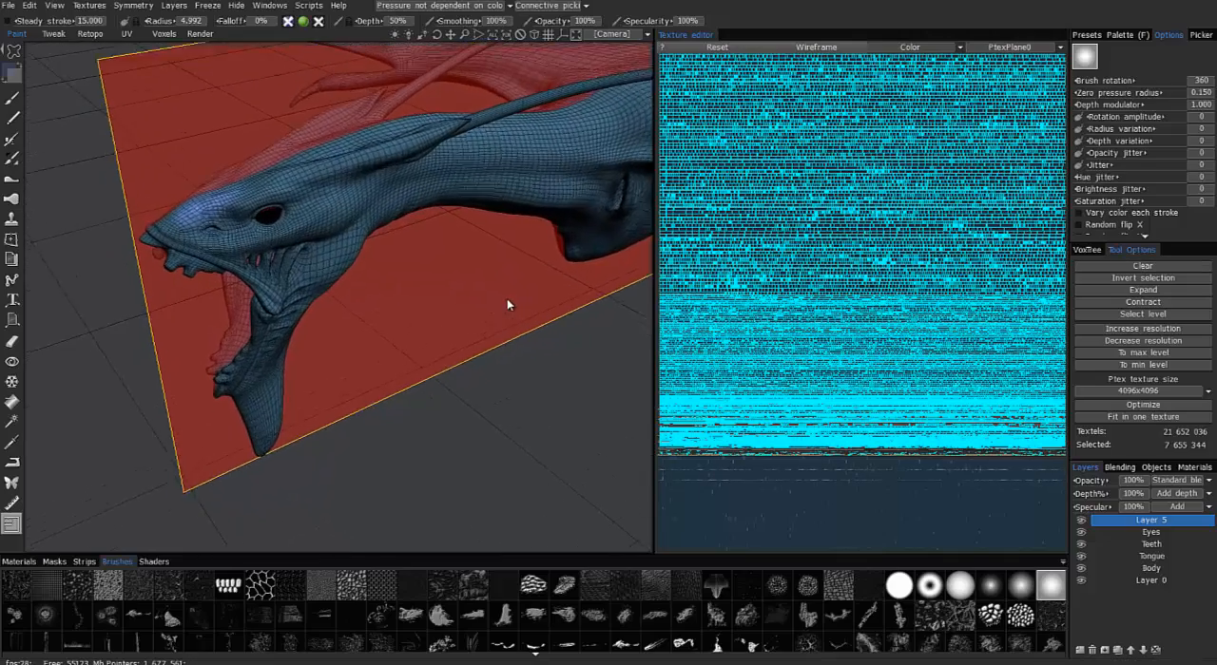
{"action": "left_click_drag", "start_coordinate": [507, 304], "coordinate": [408, 190], "text": "alt"}
{"action": "left_click_drag", "start_coordinate": [208, 295], "coordinate": [108, 222], "text": "alt"}
{"action": "right_click_drag", "start_coordinate": [108, 222], "coordinate": [91, 181], "text": "alt"}
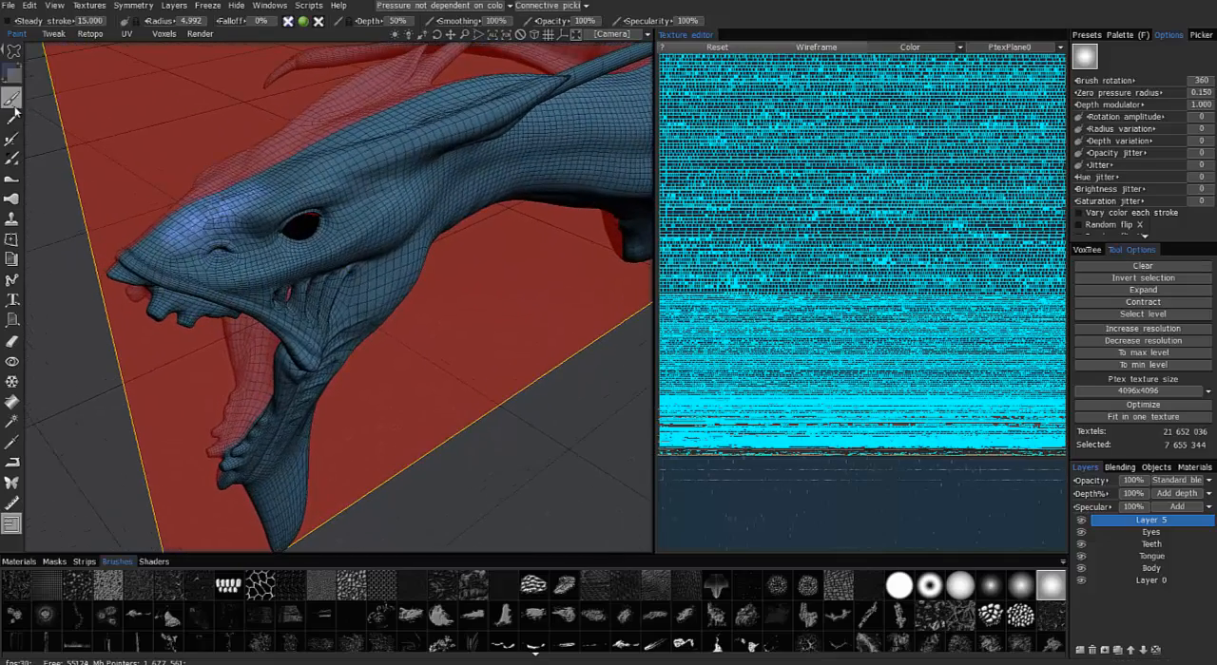
Switch to the Brush tool and choose a rough, mottled round alpha from the brush library
{"action": "left_click", "coordinate": [12, 100]}
{"action": "mouse_move", "coordinate": [406, 138]}
{"action": "left_mouse_down", "text": "alt"}
{"action": "mouse_move", "coordinate": [410, 199]}
{"action": "mouse_move", "coordinate": [394, 249]}
{"action": "left_mouse_up", "text": "alt"}
{"action": "mouse_move", "coordinate": [334, 508]}
{"action": "left_mouse_down", "text": "alt"}
{"action": "mouse_move", "coordinate": [177, 291]}
{"action": "mouse_move", "coordinate": [253, 462]}
{"action": "mouse_move", "coordinate": [136, 360]}
{"action": "mouse_move", "coordinate": [82, 562]}
{"action": "mouse_move", "coordinate": [87, 579]}
{"action": "mouse_move", "coordinate": [157, 600]}
{"action": "left_mouse_up", "text": "alt"}
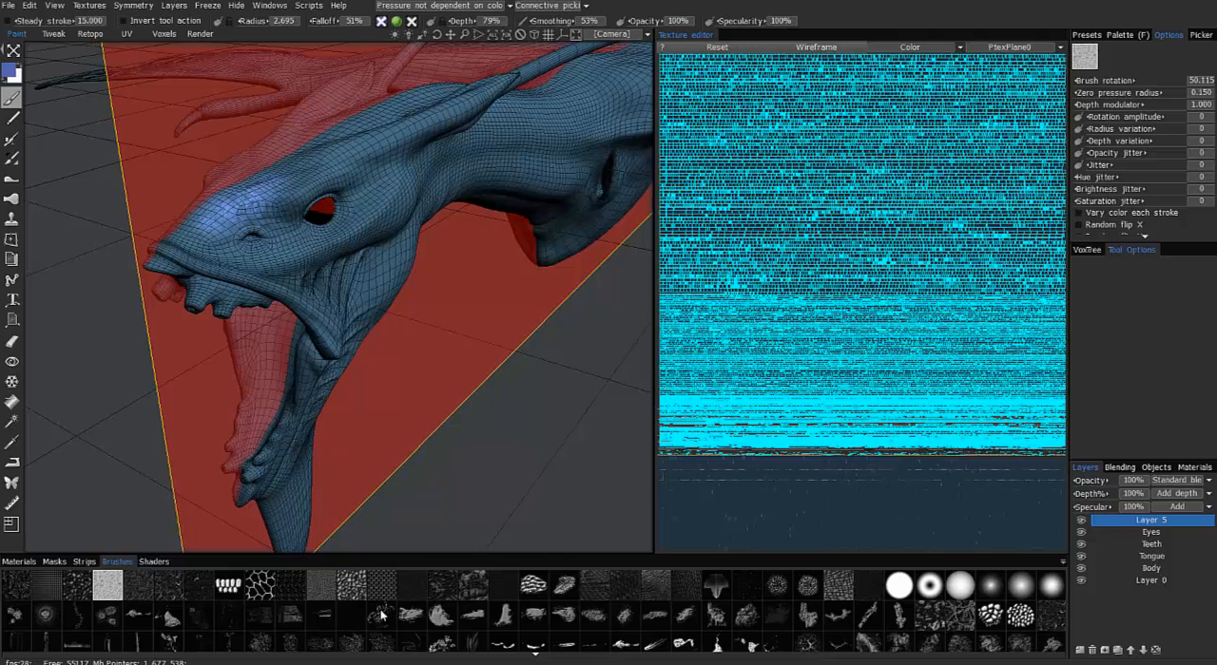
{"action": "scroll", "coordinate": [412, 623], "scroll_direction": "down", "scroll_amount": 5}
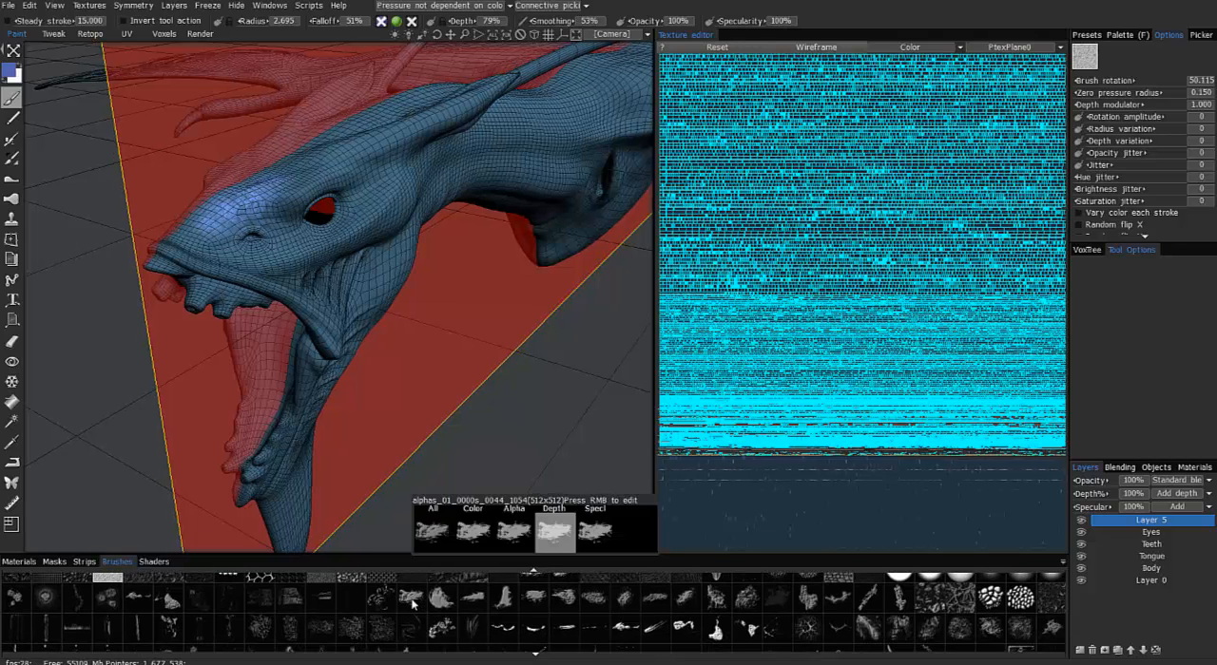
{"action": "scroll", "coordinate": [412, 579], "scroll_direction": "down", "scroll_amount": 1}
{"action": "scroll", "coordinate": [412, 581], "scroll_direction": "up", "scroll_amount": 2}
{"action": "mouse_move", "coordinate": [412, 585]}
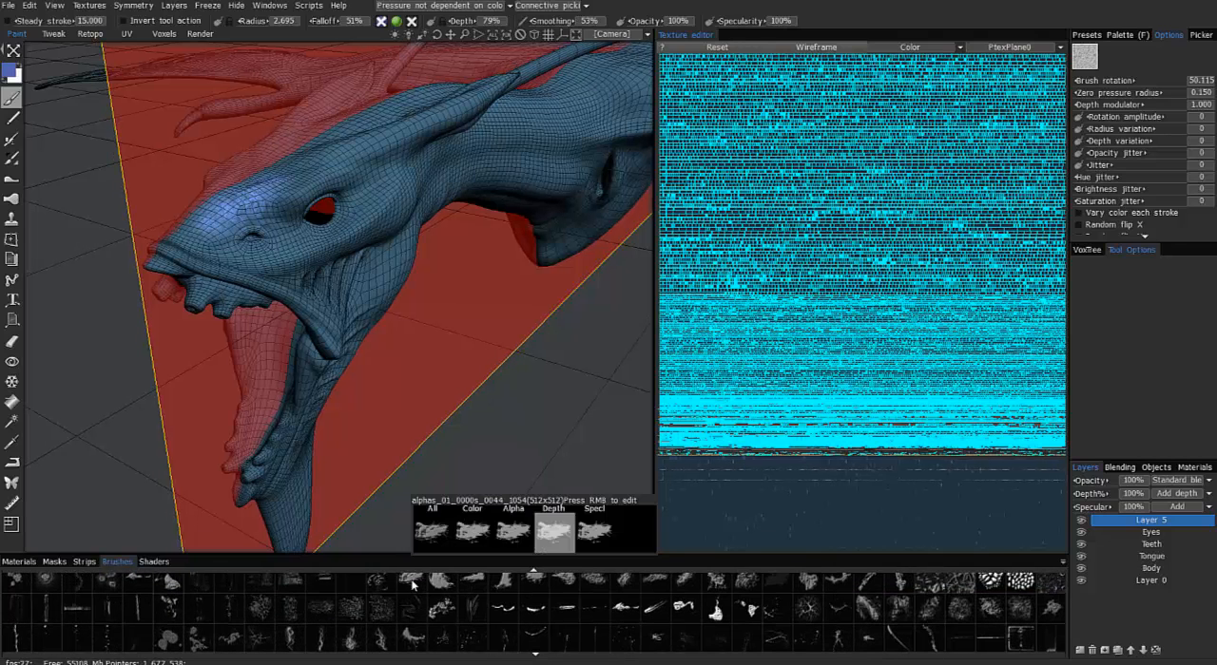
{"action": "left_click", "coordinate": [990, 612]}
Paint mottled blue patches over the dragon's forehead and crown, raising the brush radius to 11.627 and reducing it to 6.262
{"action": "mouse_move", "coordinate": [274, 288]}
{"action": "left_mouse_down", "text": "alt"}
{"action": "mouse_move", "coordinate": [281, 302]}
{"action": "mouse_move", "coordinate": [276, 288]}
{"action": "left_mouse_up", "text": "alt"}
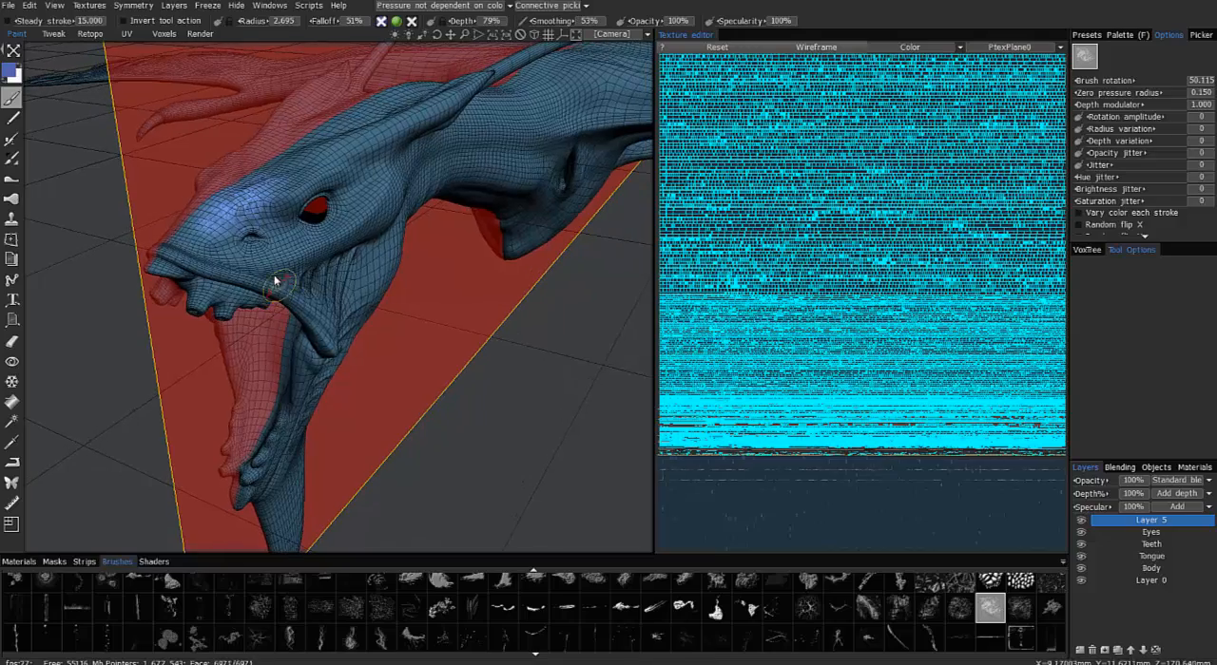
{"action": "mouse_move", "coordinate": [179, 150]}
{"action": "left_mouse_down", "text": "alt"}
{"action": "mouse_move", "coordinate": [46, 84]}
{"action": "mouse_move", "coordinate": [315, 211]}
{"action": "mouse_move", "coordinate": [299, 177]}
{"action": "mouse_move", "coordinate": [324, 186]}
{"action": "mouse_move", "coordinate": [364, 275]}
{"action": "left_mouse_up", "text": "alt"}
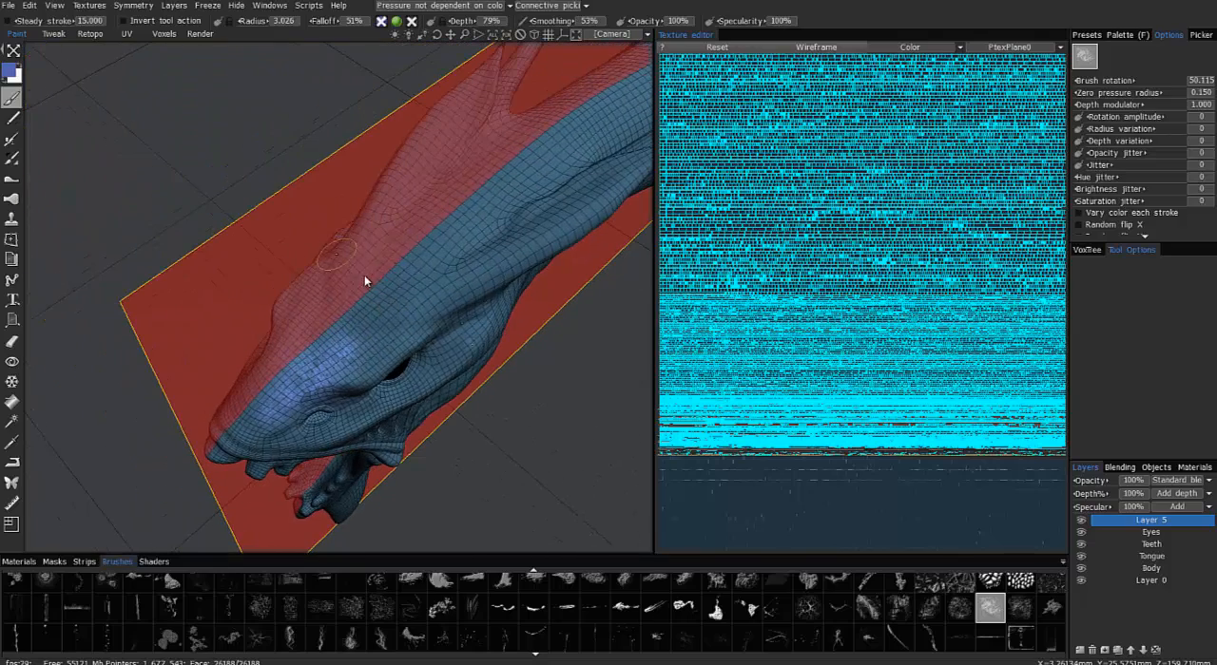
{"action": "left_click_drag", "start_coordinate": [367, 355], "coordinate": [234, 279], "text": "alt"}
{"action": "right_click_drag", "start_coordinate": [234, 280], "coordinate": [415, 353], "text": "alt"}
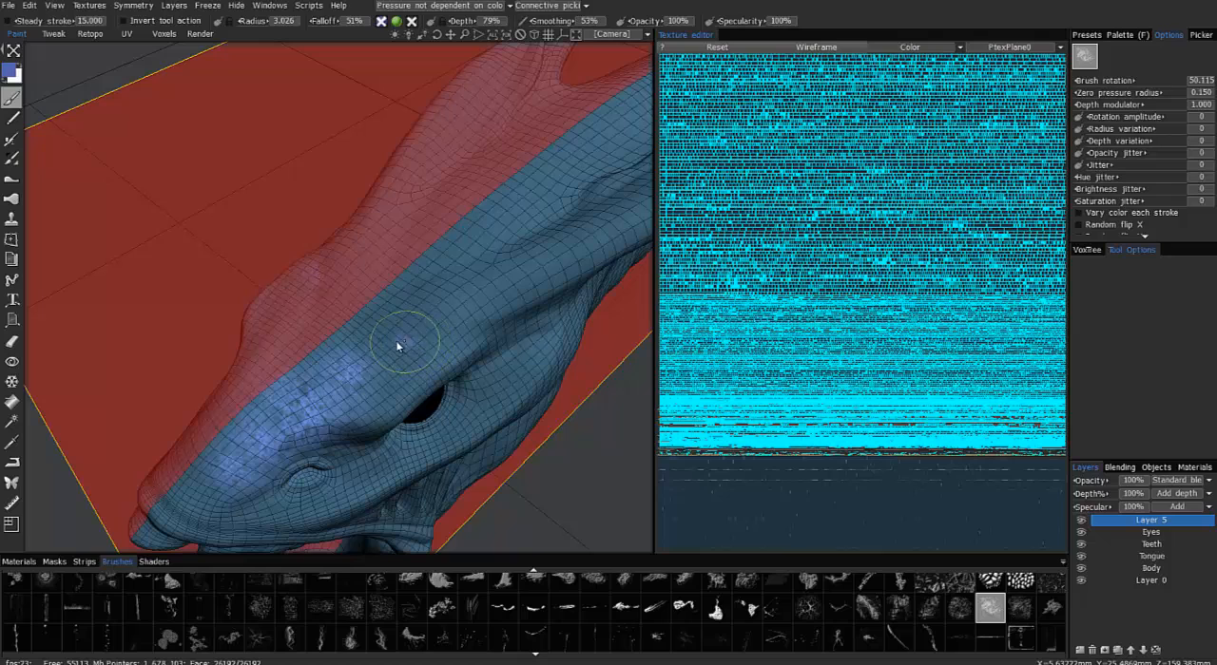
{"action": "left_click_drag", "start_coordinate": [398, 339], "coordinate": [401, 335]}
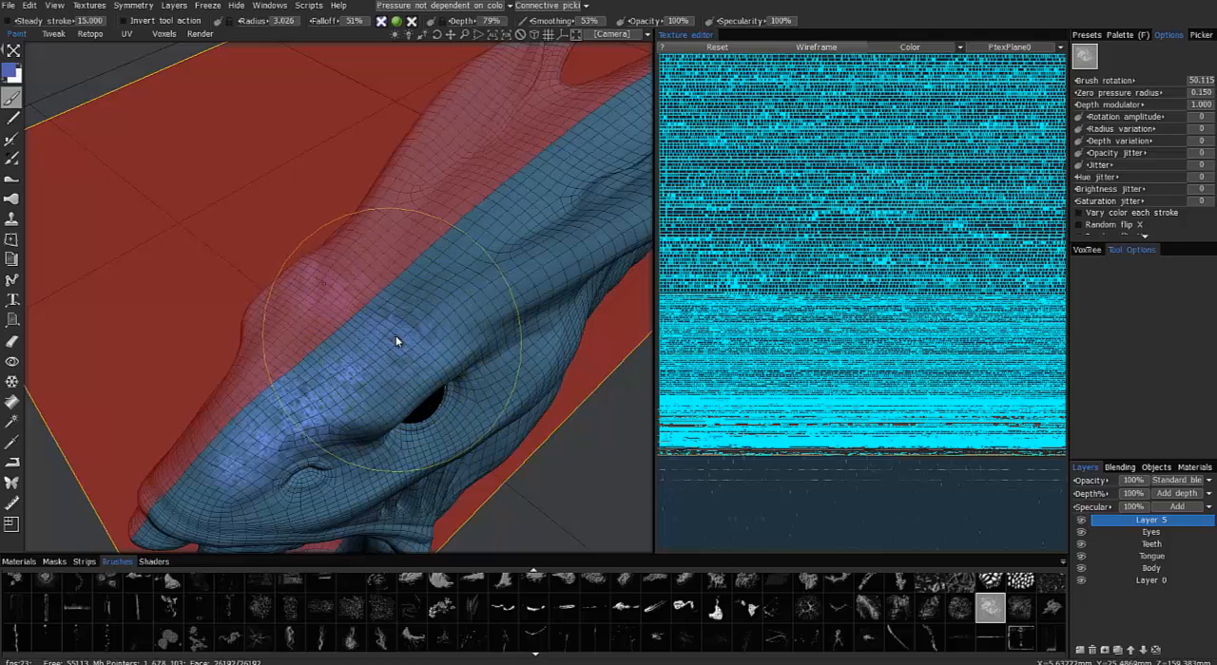
{"action": "left_click_drag", "start_coordinate": [393, 330], "coordinate": [412, 303]}
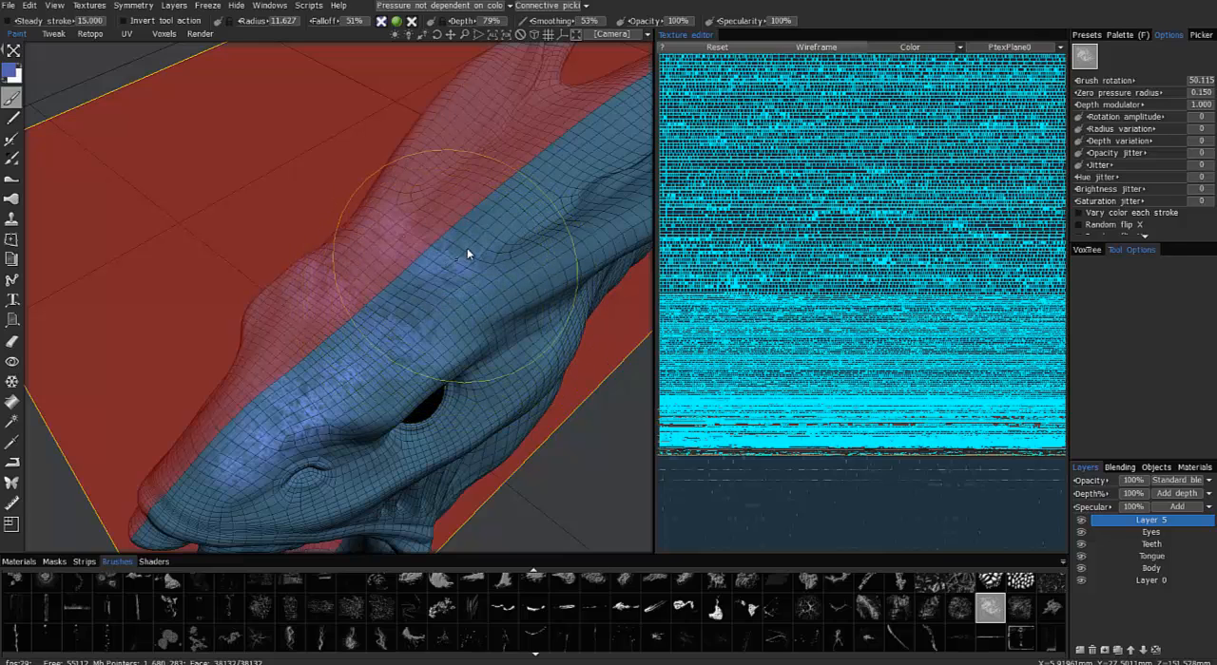
{"action": "left_click", "coordinate": [452, 287]}
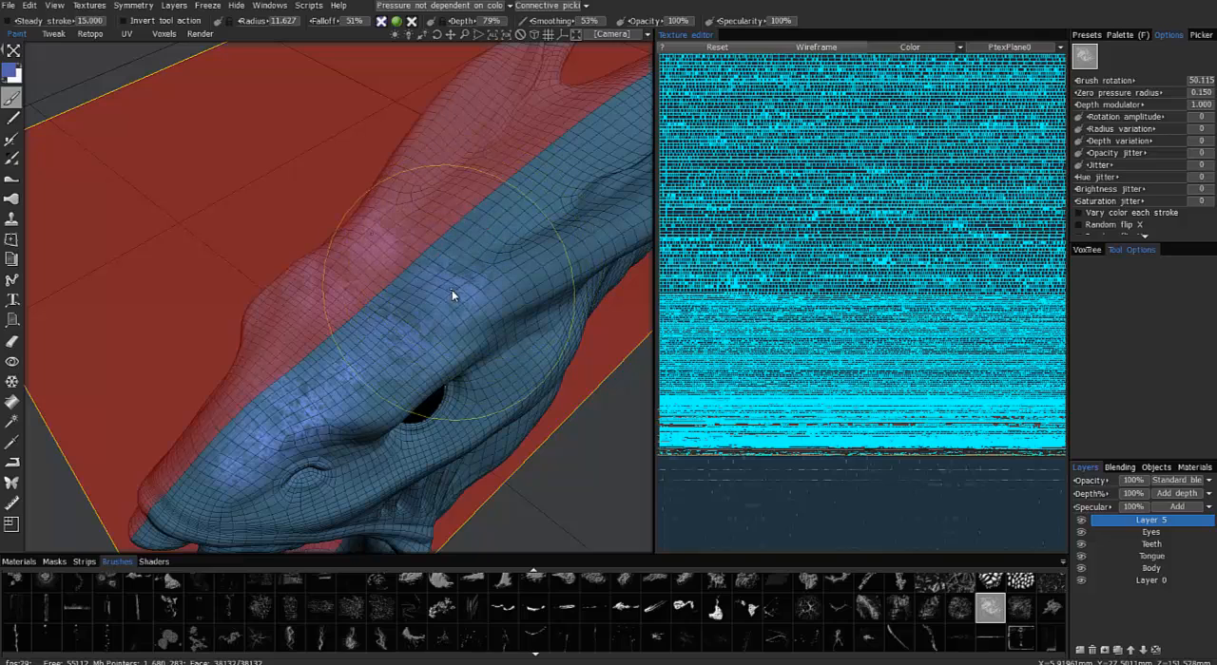
{"action": "right_click_drag", "start_coordinate": [396, 312], "coordinate": [232, 388]}
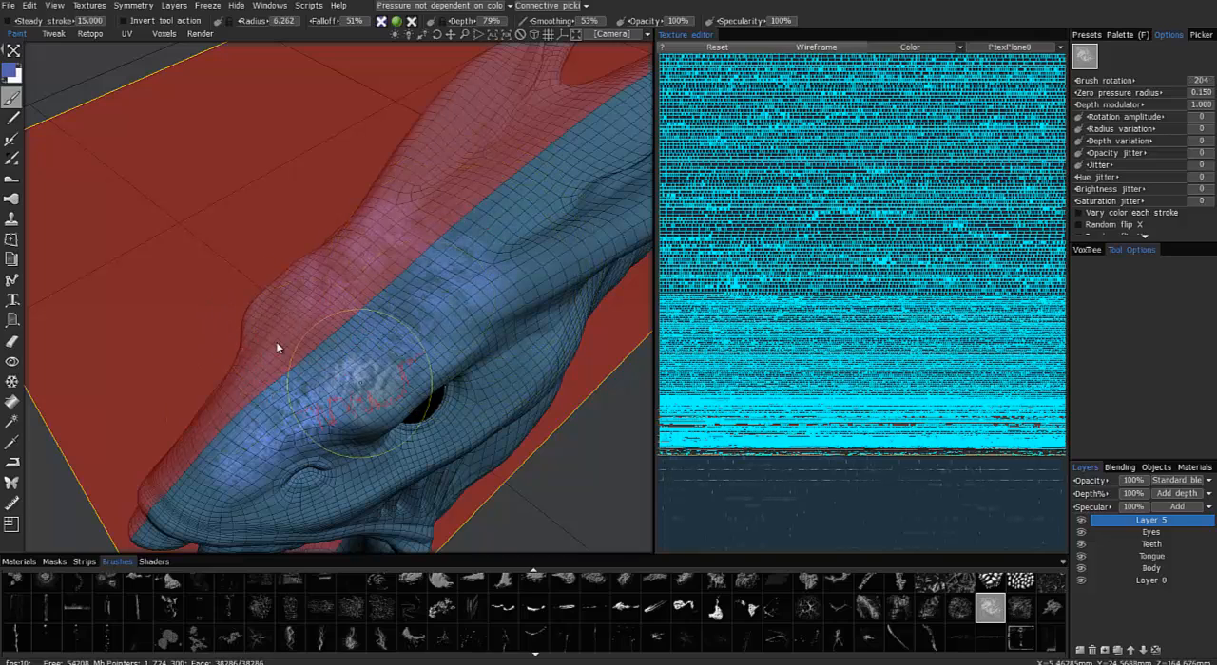
{"action": "mouse_move", "coordinate": [275, 341]}
{"action": "left_mouse_down", "text": "alt"}
{"action": "mouse_move", "coordinate": [390, 343]}
{"action": "mouse_move", "coordinate": [416, 251]}
{"action": "mouse_move", "coordinate": [481, 381]}
{"action": "mouse_move", "coordinate": [421, 329]}
{"action": "mouse_move", "coordinate": [375, 225]}
{"action": "mouse_move", "coordinate": [421, 352]}
{"action": "mouse_move", "coordinate": [438, 314]}
{"action": "mouse_move", "coordinate": [474, 288]}
{"action": "mouse_move", "coordinate": [445, 291]}
{"action": "mouse_move", "coordinate": [438, 344]}
{"action": "mouse_move", "coordinate": [367, 399]}
{"action": "mouse_move", "coordinate": [377, 274]}
{"action": "mouse_move", "coordinate": [403, 361]}
{"action": "mouse_move", "coordinate": [336, 404]}
{"action": "mouse_move", "coordinate": [380, 326]}
{"action": "mouse_move", "coordinate": [577, 266]}
{"action": "mouse_move", "coordinate": [535, 204]}
{"action": "mouse_move", "coordinate": [570, 174]}
{"action": "mouse_move", "coordinate": [504, 218]}
{"action": "mouse_move", "coordinate": [388, 372]}
{"action": "mouse_move", "coordinate": [625, 362]}
{"action": "left_mouse_up", "text": "alt"}
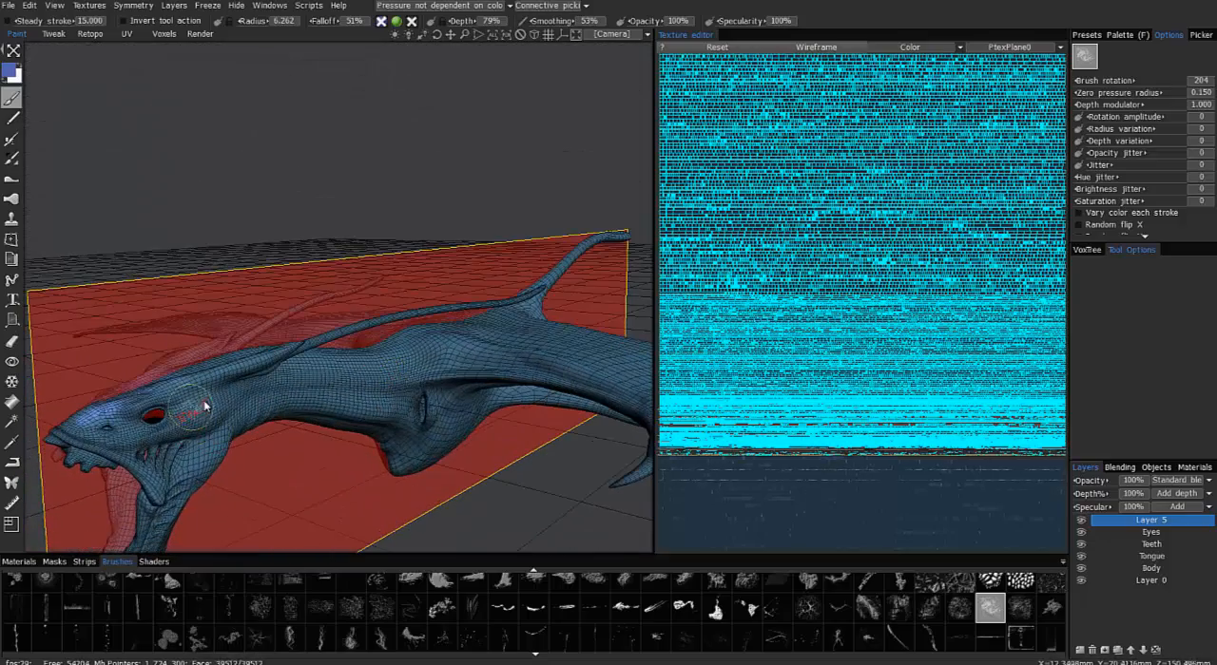
{"action": "left_click_drag", "start_coordinate": [205, 407], "coordinate": [105, 11], "text": "alt"}
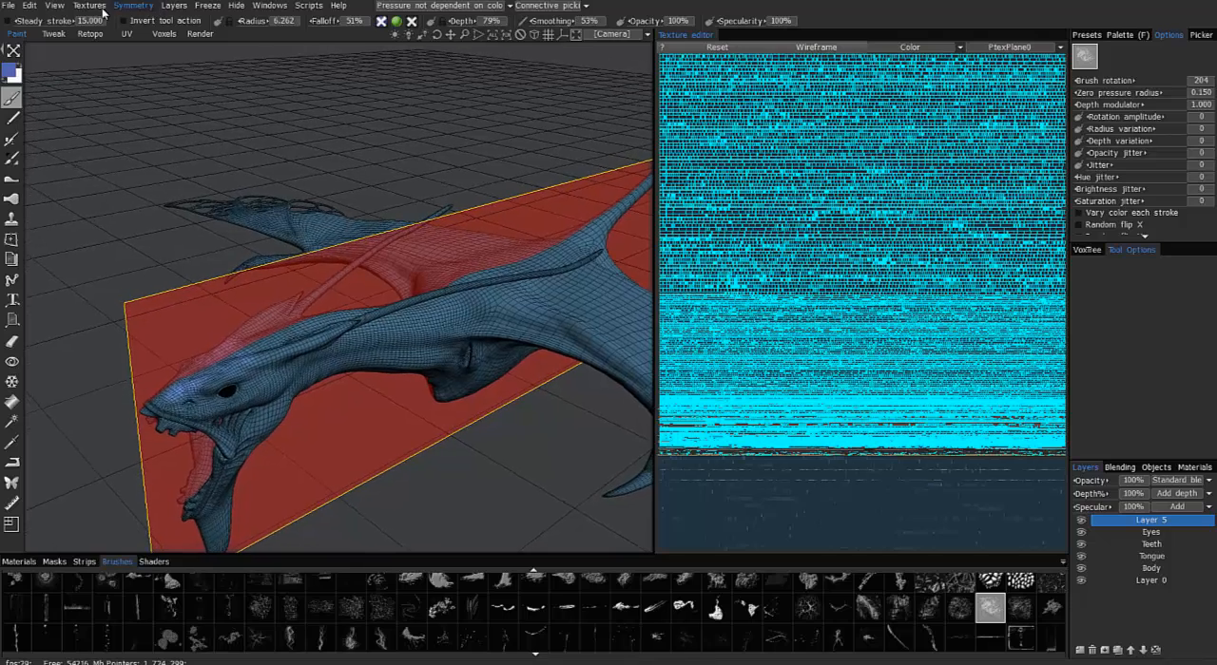
{"action": "left_click", "coordinate": [95, 6]}
{"action": "mouse_move", "coordinate": [128, 40]}
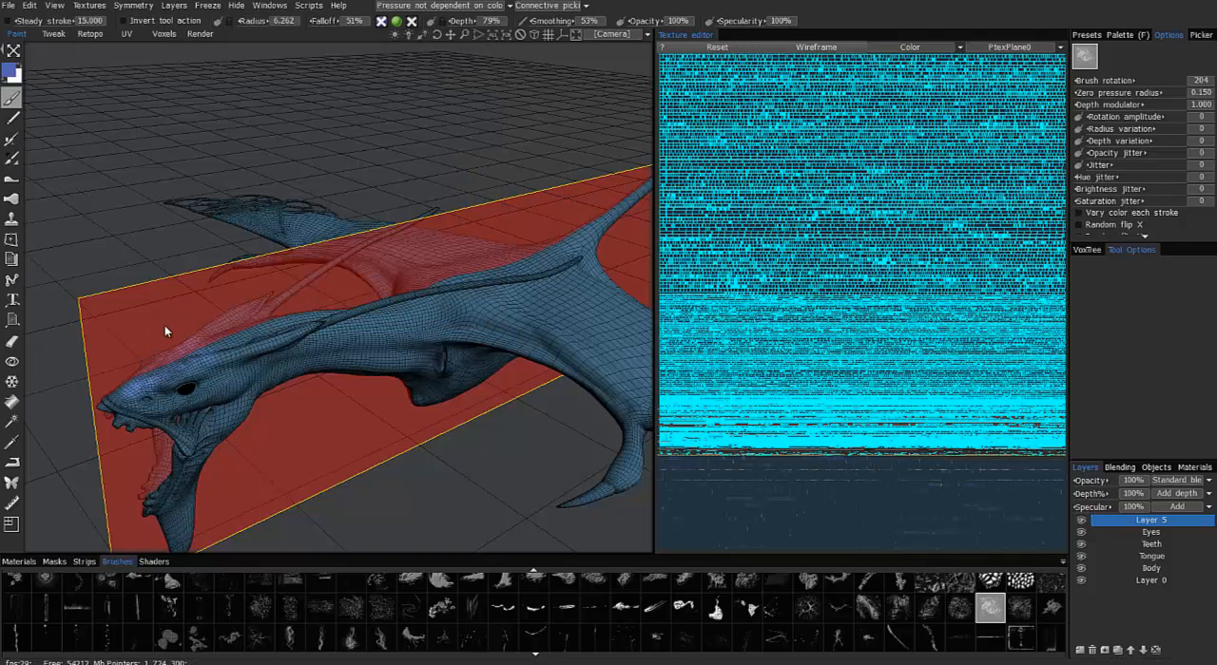
{"action": "left_click", "coordinate": [8, 6]}
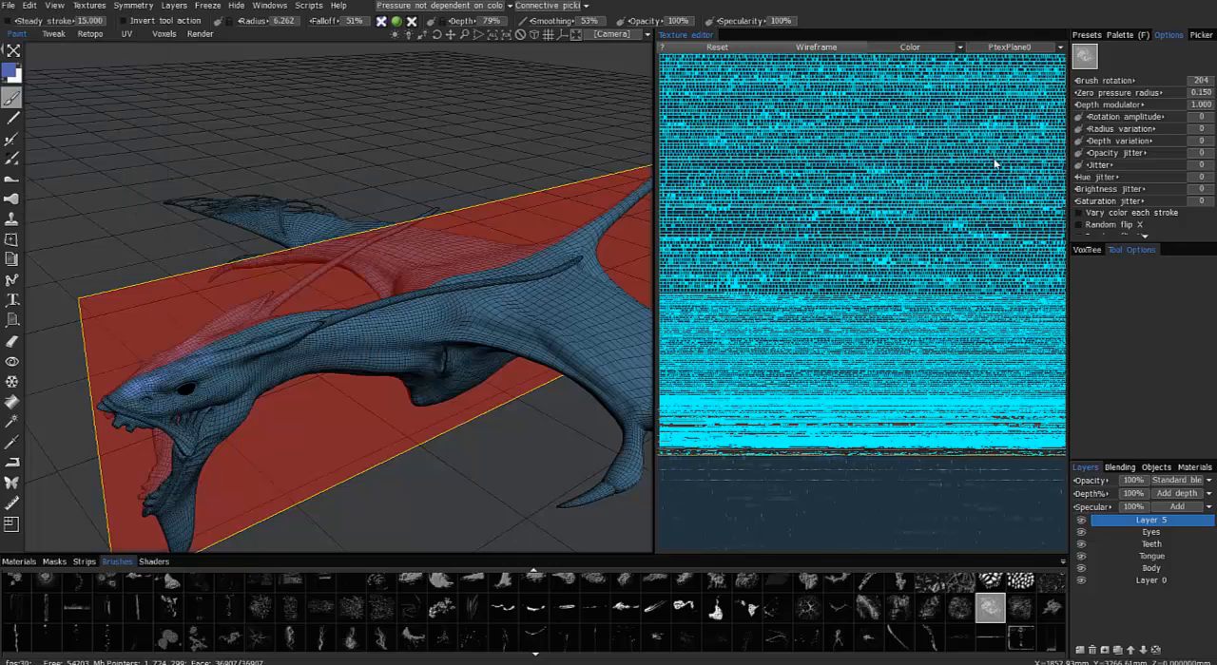
{"action": "mouse_move", "coordinate": [395, 376]}
{"action": "left_mouse_down"}
{"action": "mouse_move", "coordinate": [457, 397]}
{"action": "mouse_move", "coordinate": [399, 245]}
{"action": "mouse_move", "coordinate": [528, 338]}
{"action": "mouse_move", "coordinate": [456, 291]}
{"action": "left_mouse_up"}
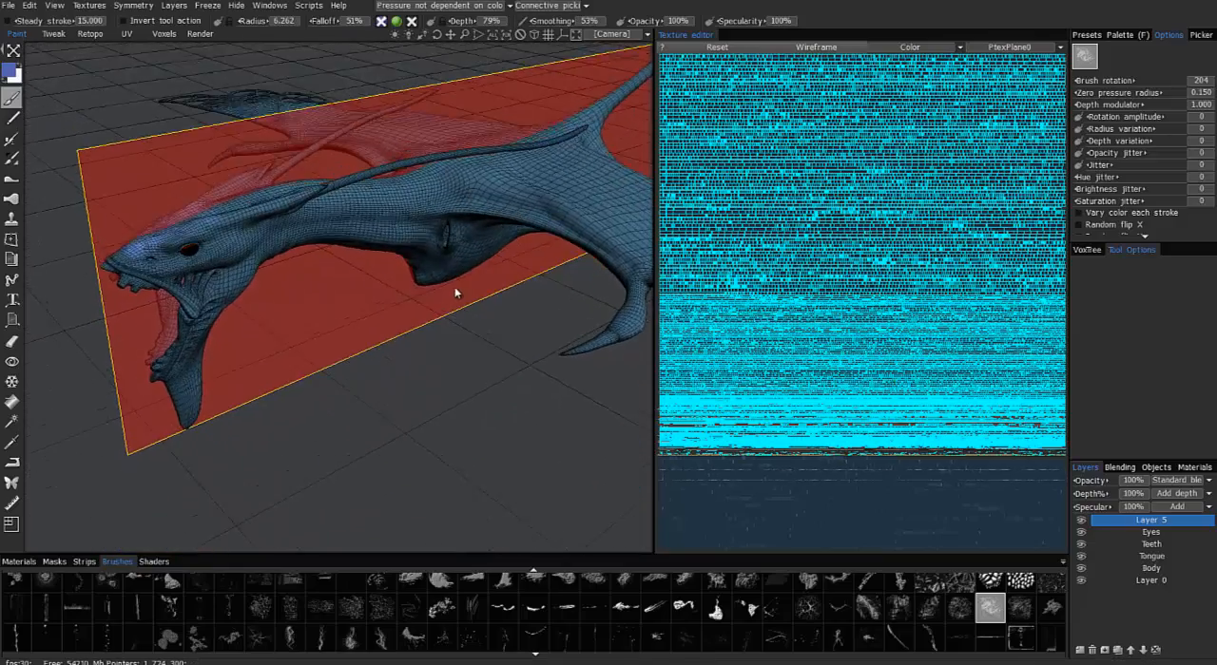